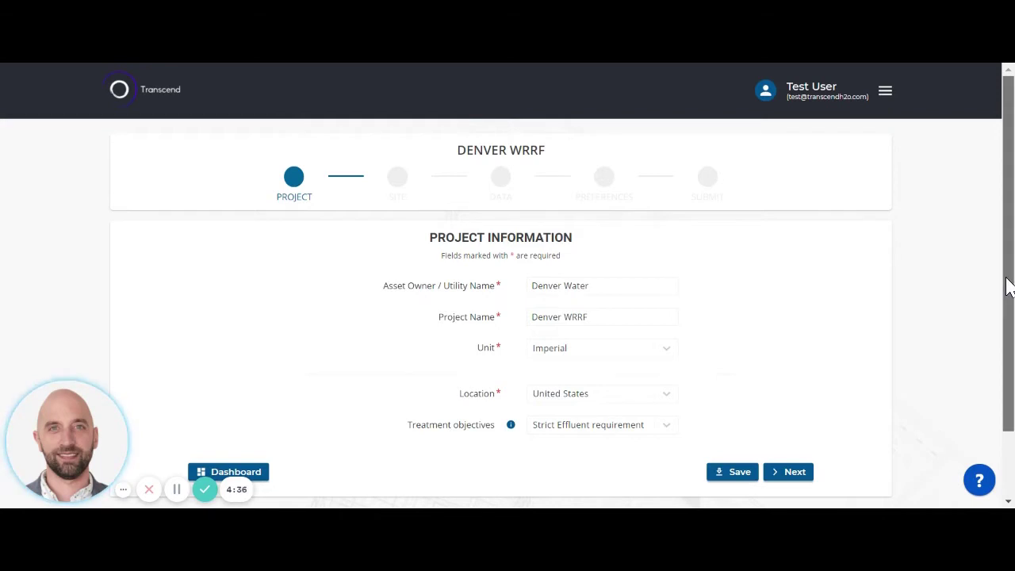
Select Imperial as the project's unit system and proceed to the site location stage.
{"action": "left_click_drag", "start_coordinate": [1005, 285], "coordinate": [1008, 308]}
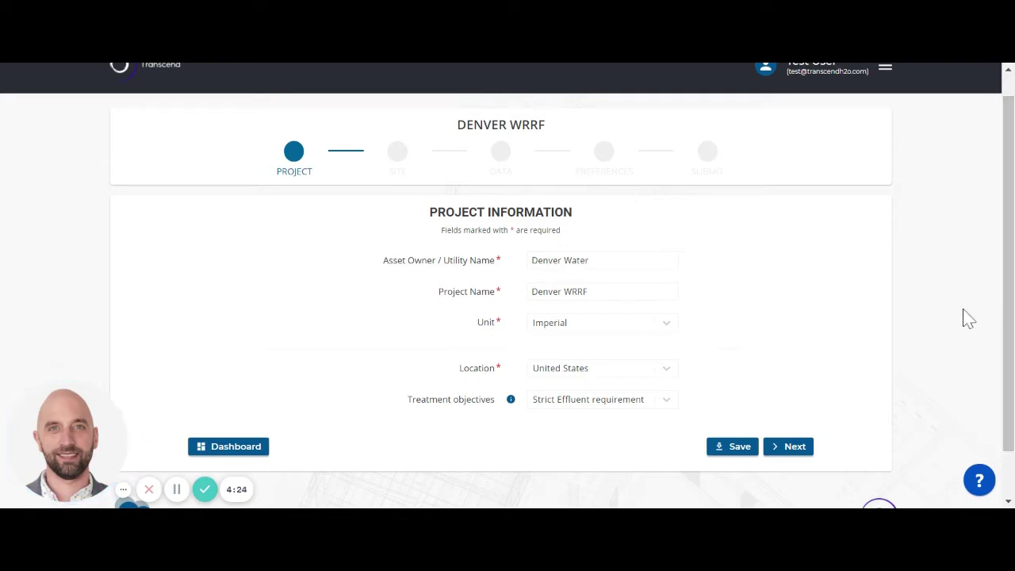
{"action": "left_click", "coordinate": [672, 333]}
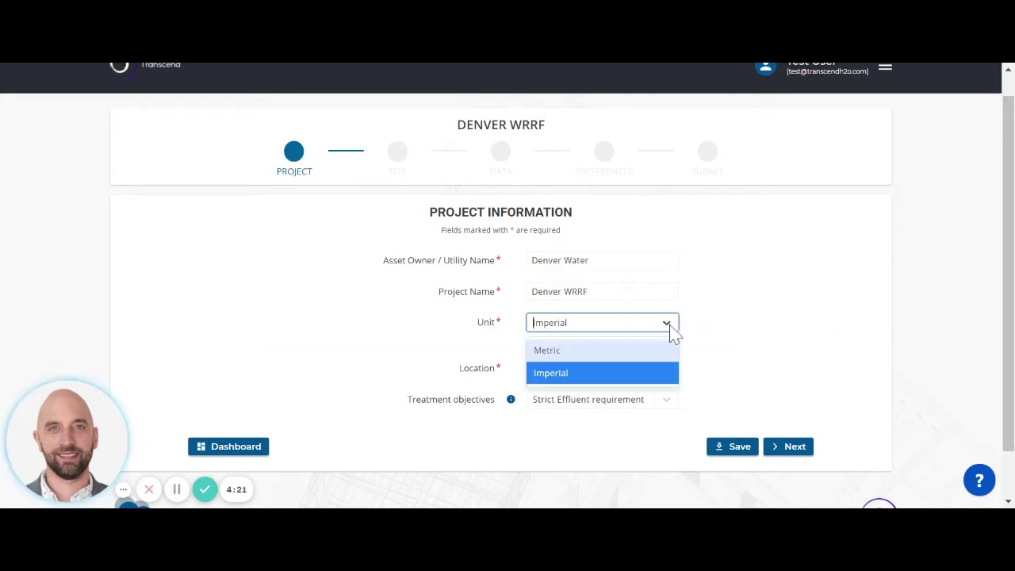
{"action": "left_click", "coordinate": [651, 371]}
{"action": "left_click", "coordinate": [755, 372]}
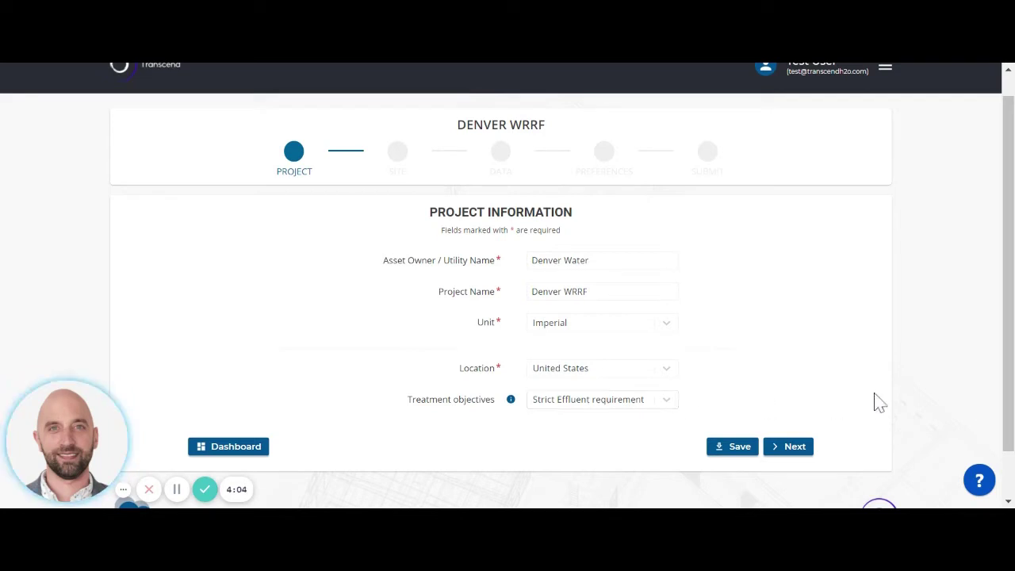
{"action": "left_click", "coordinate": [791, 458]}
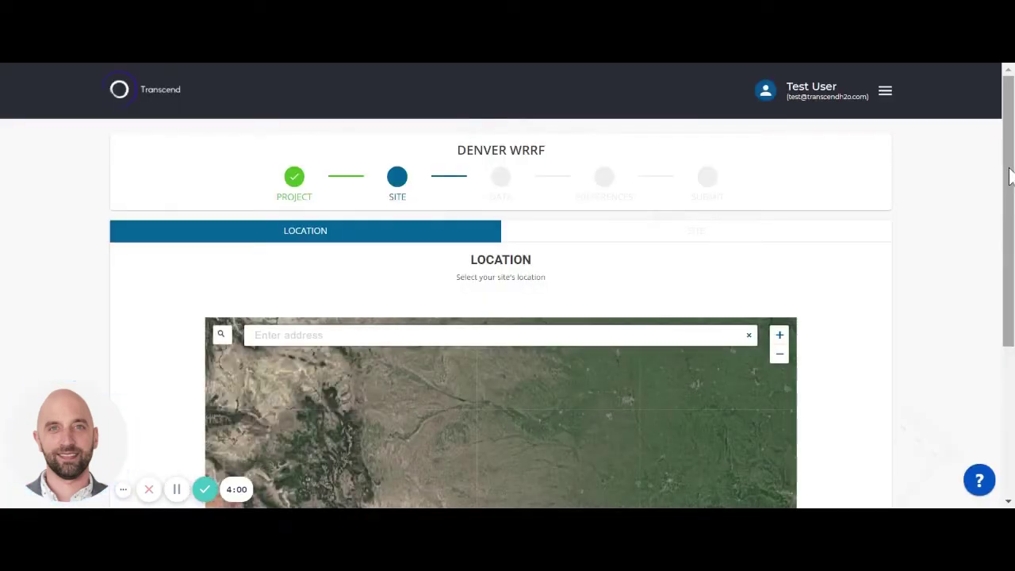
Search the location map for "denver" and choose Denver, Denver County, Colorado, United States.
{"action": "left_click_drag", "start_coordinate": [1009, 176], "coordinate": [1003, 217]}
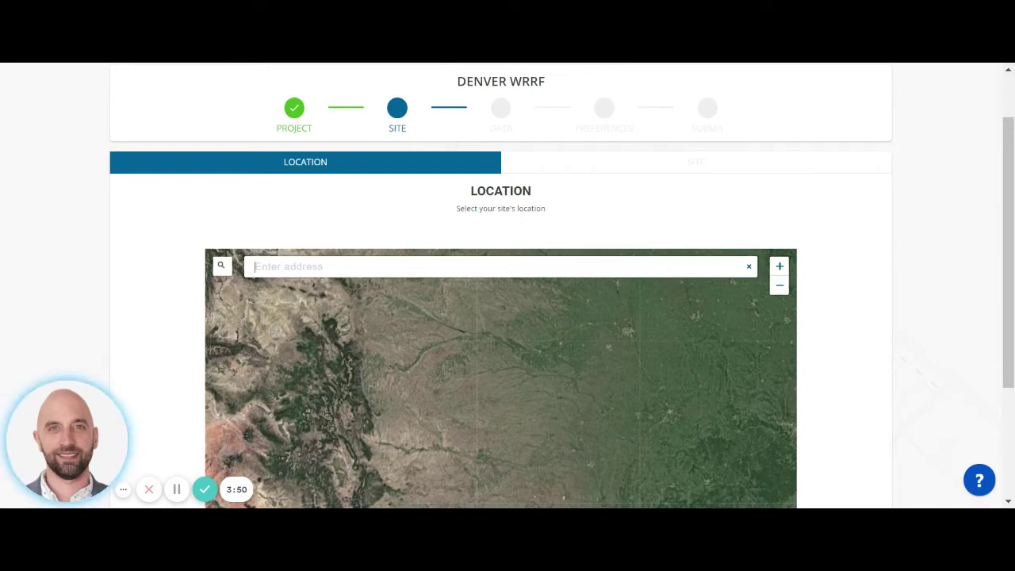
{"action": "type", "text": "nver"}
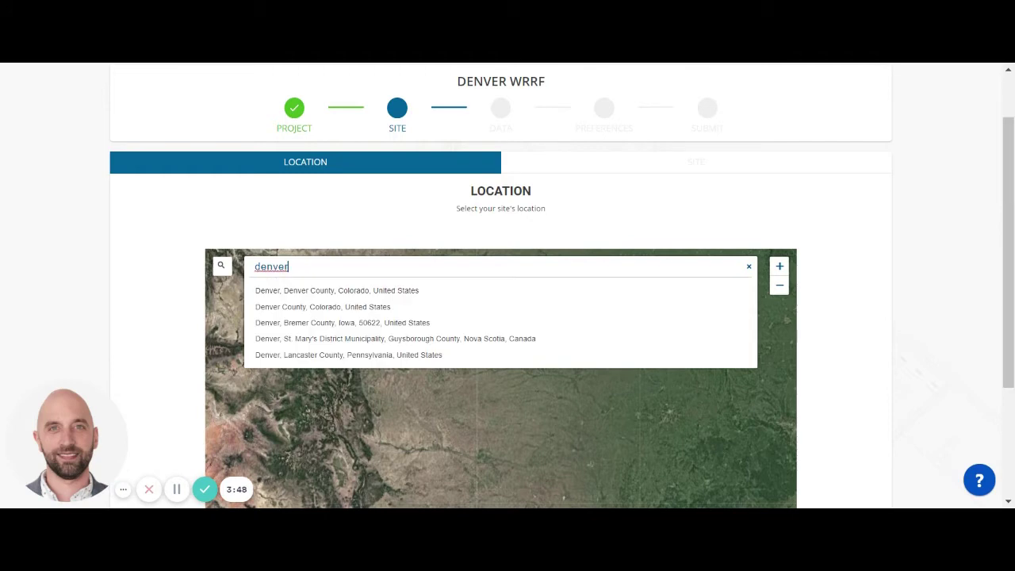
{"action": "left_click", "coordinate": [483, 294]}
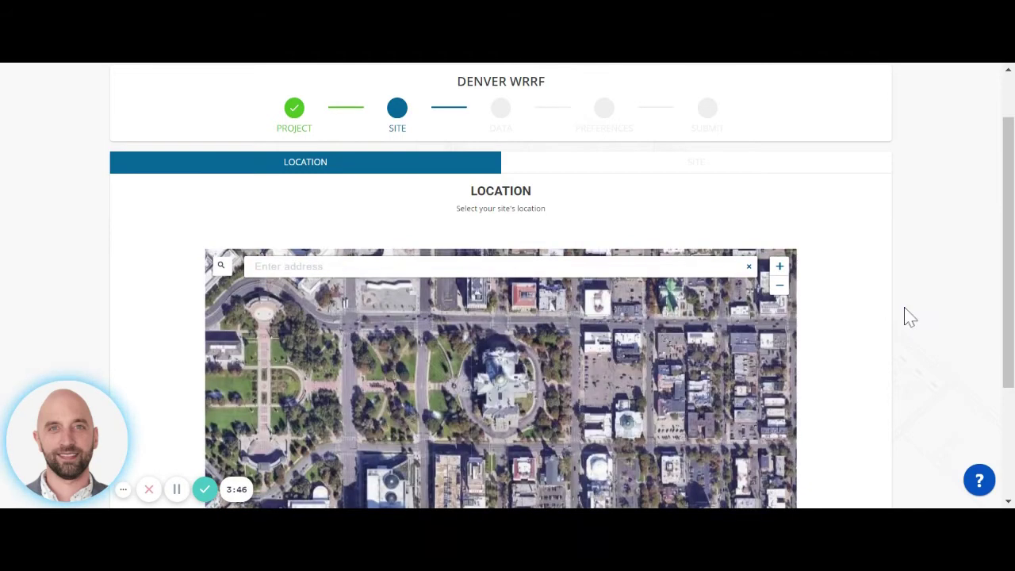
Move the location map from downtown Denver northward along the river to the wastewater treatment plant with round tanks.
{"action": "left_click_drag", "start_coordinate": [1008, 286], "coordinate": [1000, 309]}
{"action": "left_click", "coordinate": [781, 245]}
{"action": "left_click", "coordinate": [780, 246]}
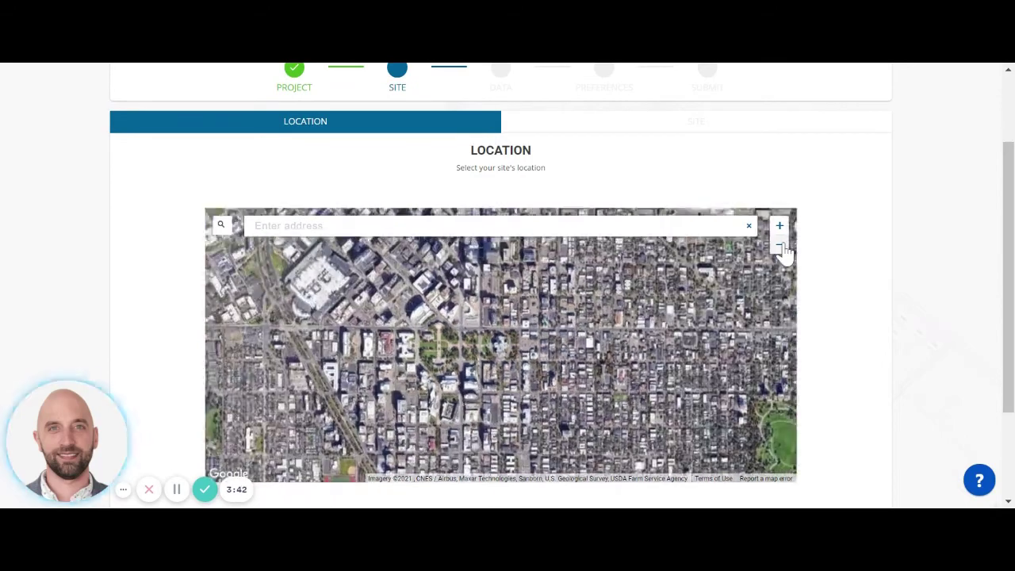
{"action": "left_click", "coordinate": [780, 246]}
{"action": "left_click_drag", "start_coordinate": [623, 283], "coordinate": [547, 412]}
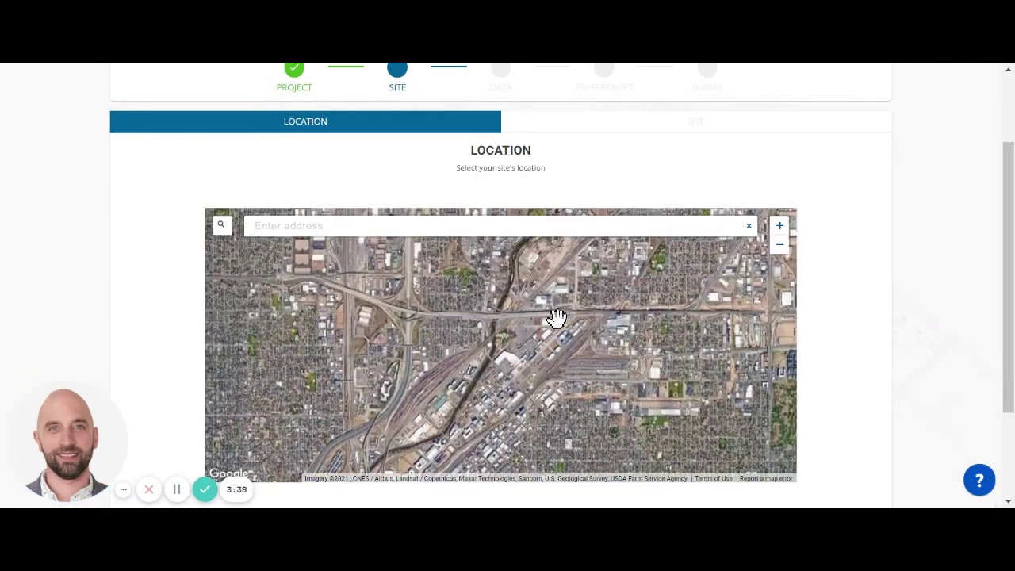
{"action": "left_click_drag", "start_coordinate": [555, 317], "coordinate": [535, 403]}
{"action": "left_click_drag", "start_coordinate": [546, 322], "coordinate": [549, 400]}
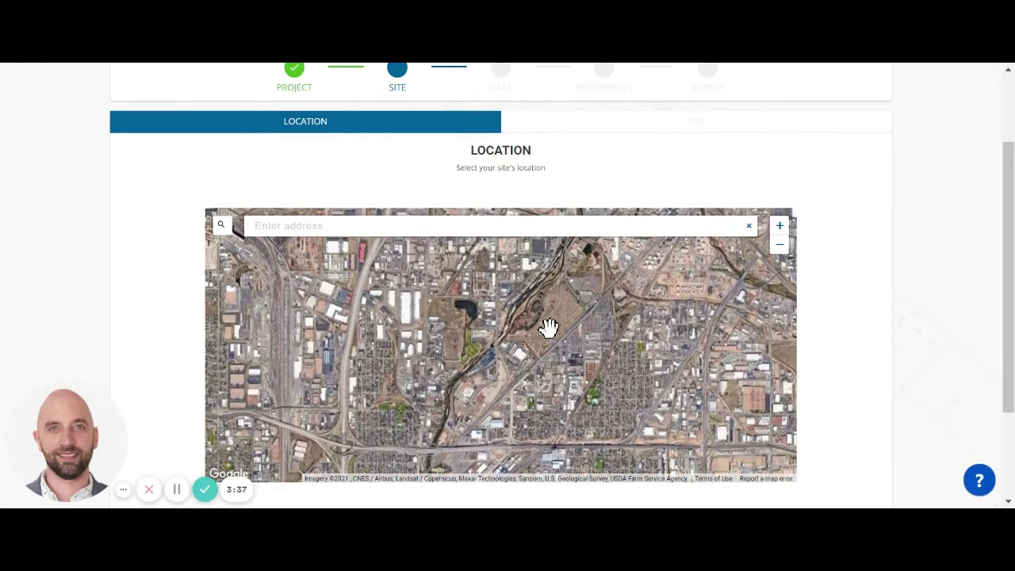
{"action": "left_click_drag", "start_coordinate": [544, 324], "coordinate": [530, 380]}
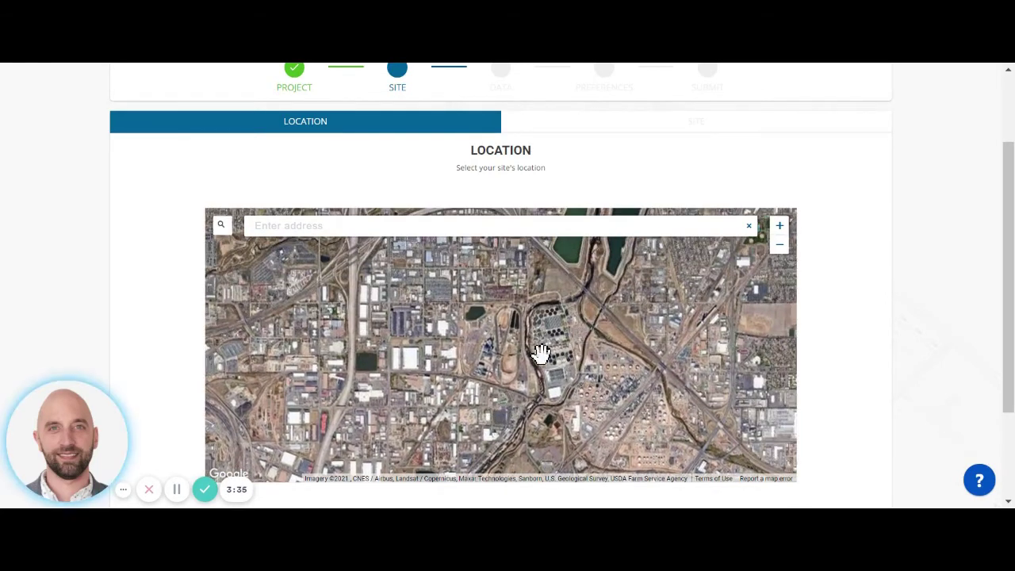
Frame the treatment plant closely on the map and accept it as the site's location.
{"action": "scroll", "coordinate": [547, 351], "scroll_direction": "up", "scroll_amount": 3}
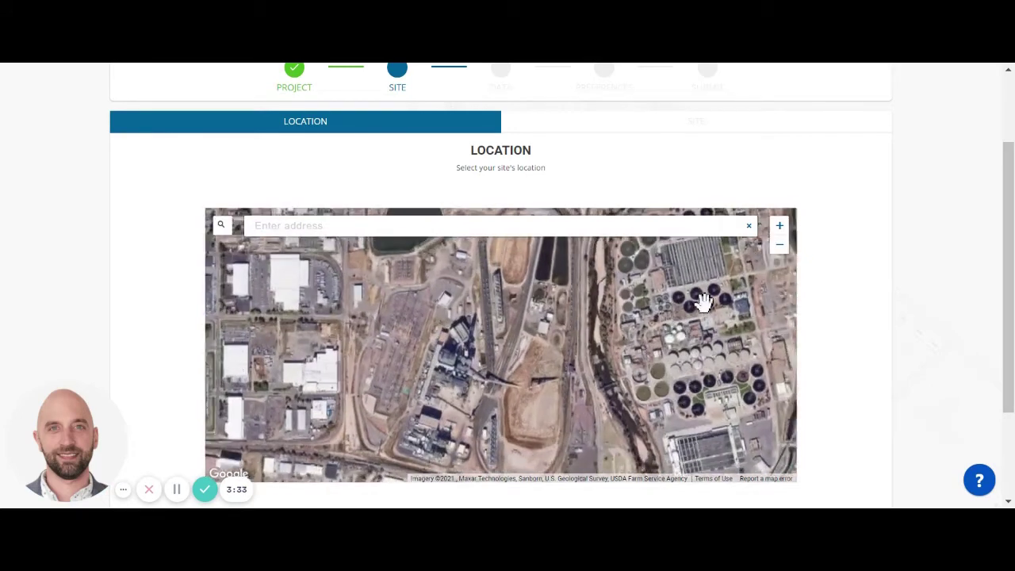
{"action": "left_click_drag", "start_coordinate": [592, 358], "coordinate": [536, 367]}
{"action": "left_click_drag", "start_coordinate": [599, 341], "coordinate": [592, 369]}
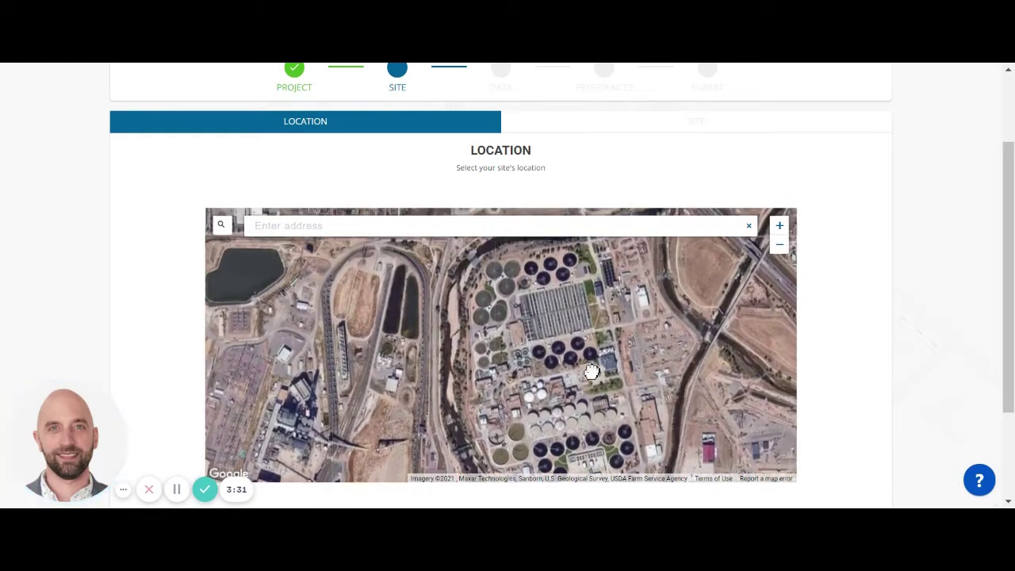
{"action": "left_click", "coordinate": [779, 246]}
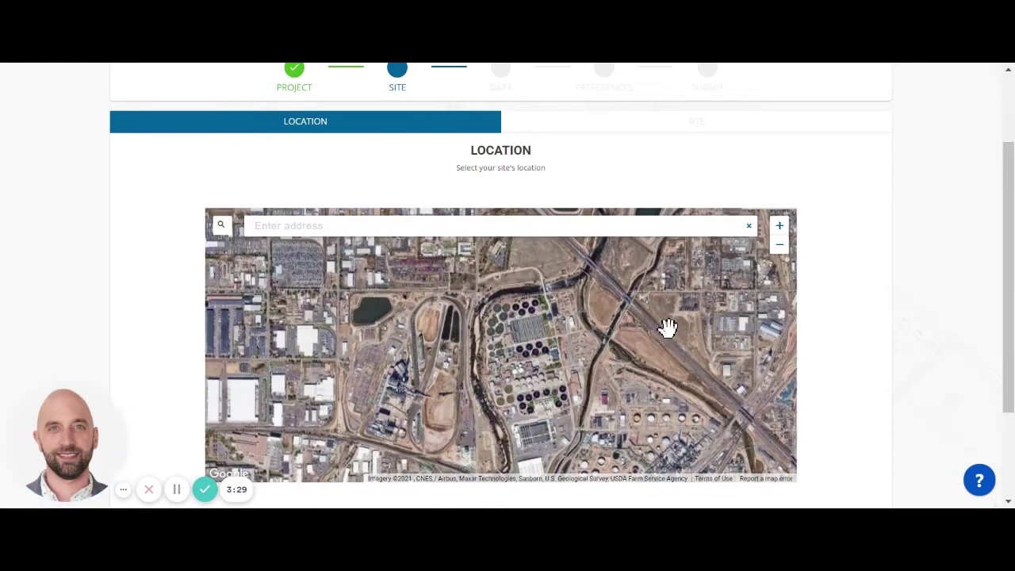
{"action": "left_click_drag", "start_coordinate": [611, 328], "coordinate": [618, 311]}
{"action": "left_click", "coordinate": [779, 226]}
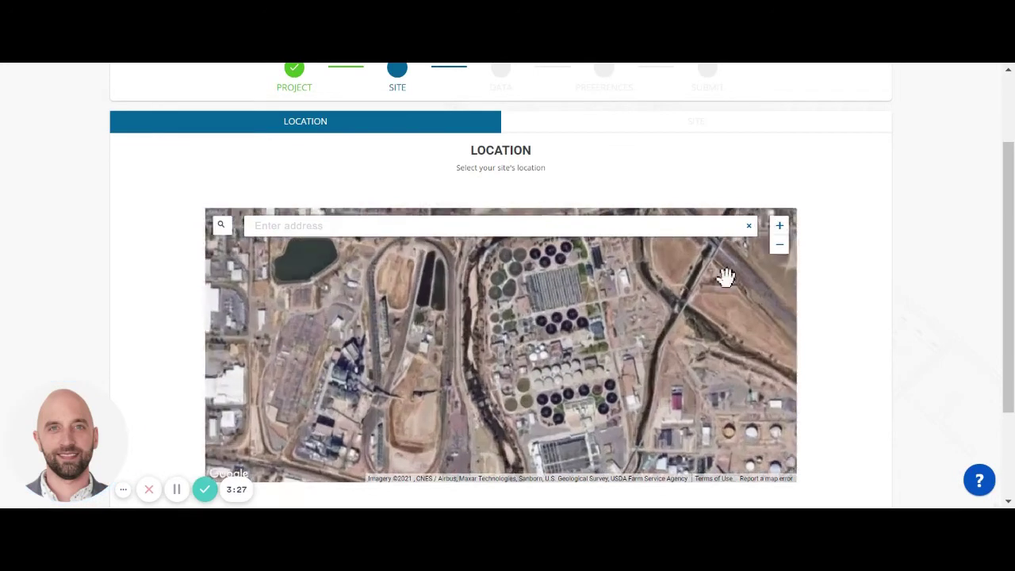
{"action": "left_click_drag", "start_coordinate": [675, 294], "coordinate": [677, 316]}
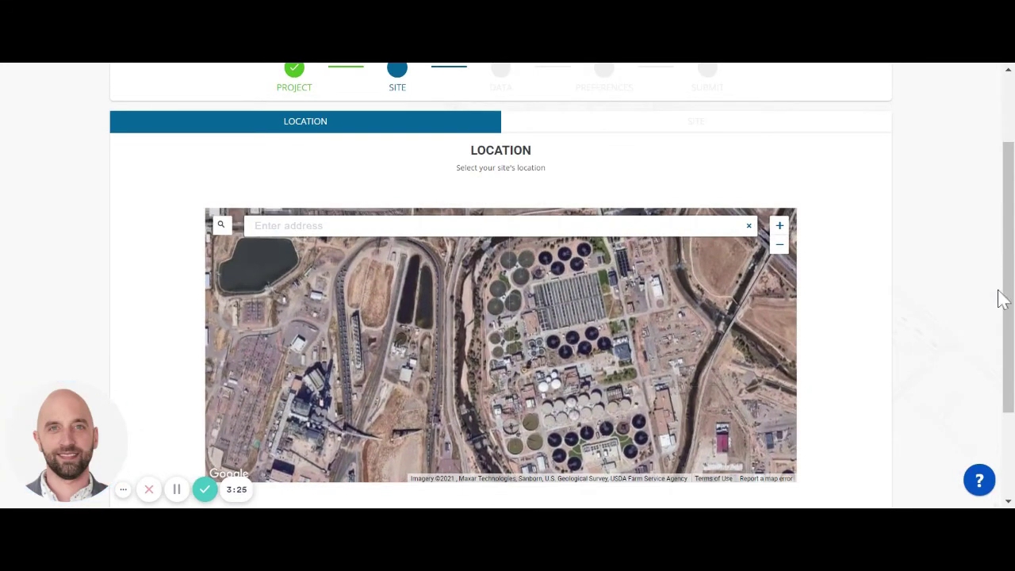
{"action": "left_click_drag", "start_coordinate": [1001, 295], "coordinate": [1002, 354]}
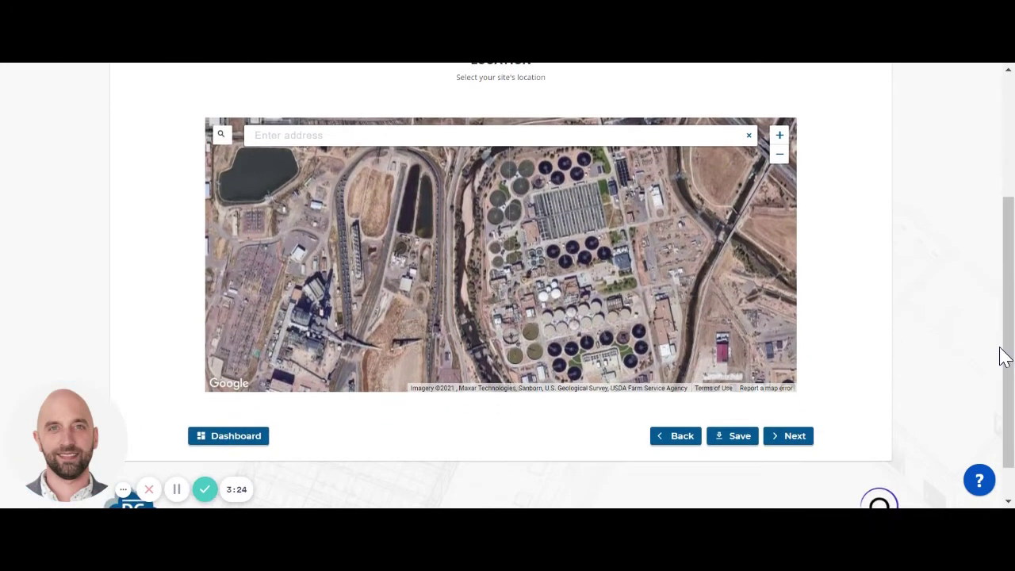
{"action": "left_click", "coordinate": [808, 435]}
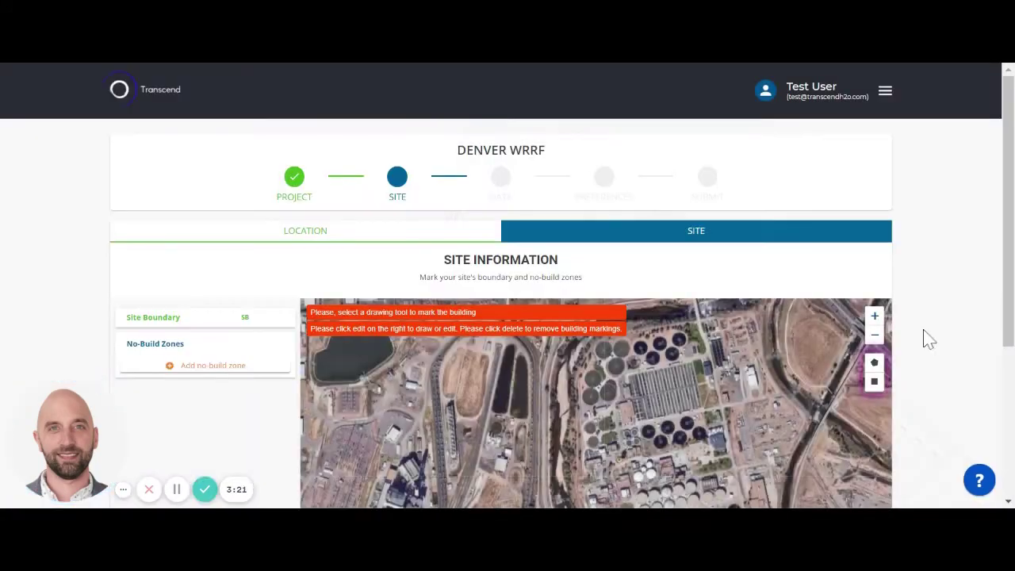
Draw a polygonal site boundary around the treatment plant, following the river bank on its west side.
{"action": "left_click_drag", "start_coordinate": [1006, 209], "coordinate": [1011, 297]}
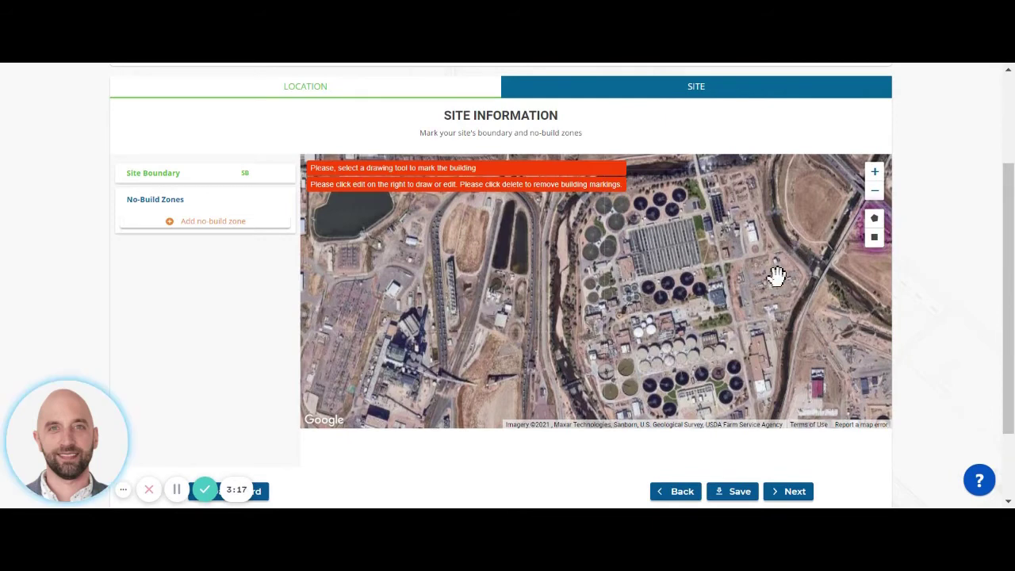
{"action": "left_click_drag", "start_coordinate": [771, 278], "coordinate": [762, 292]}
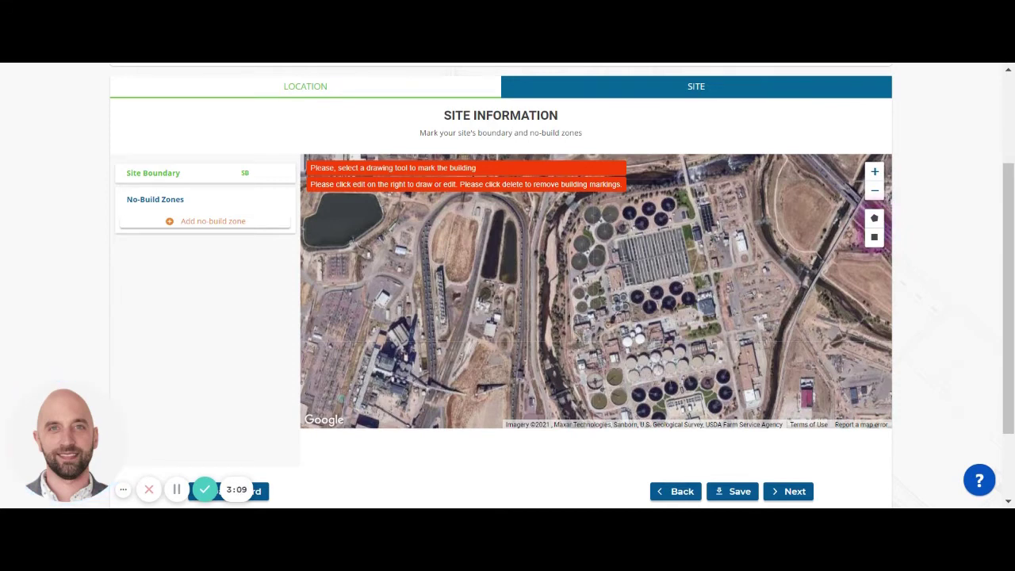
{"action": "left_click", "coordinate": [875, 222]}
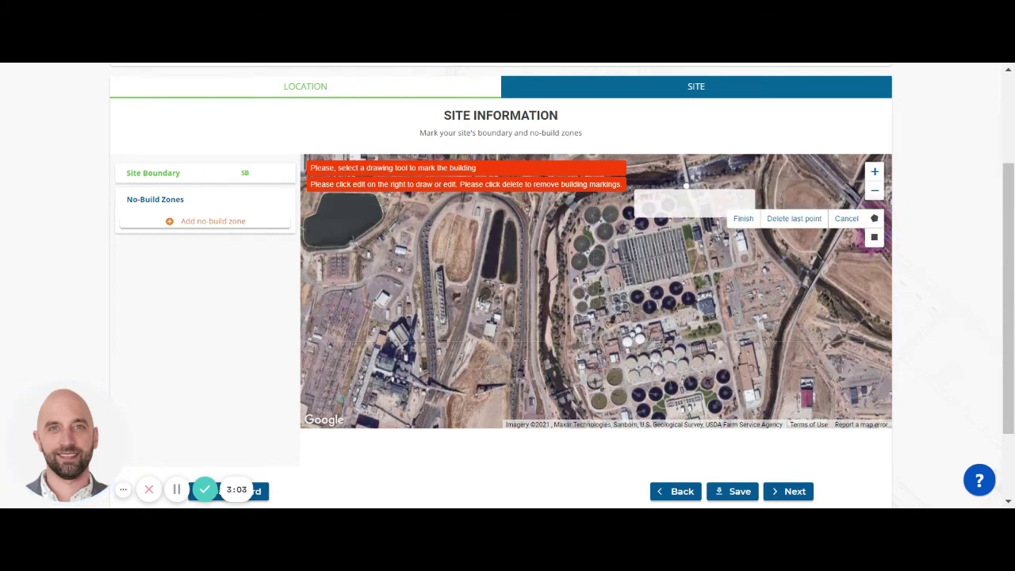
{"action": "left_click", "coordinate": [586, 203]}
{"action": "left_click", "coordinate": [567, 246]}
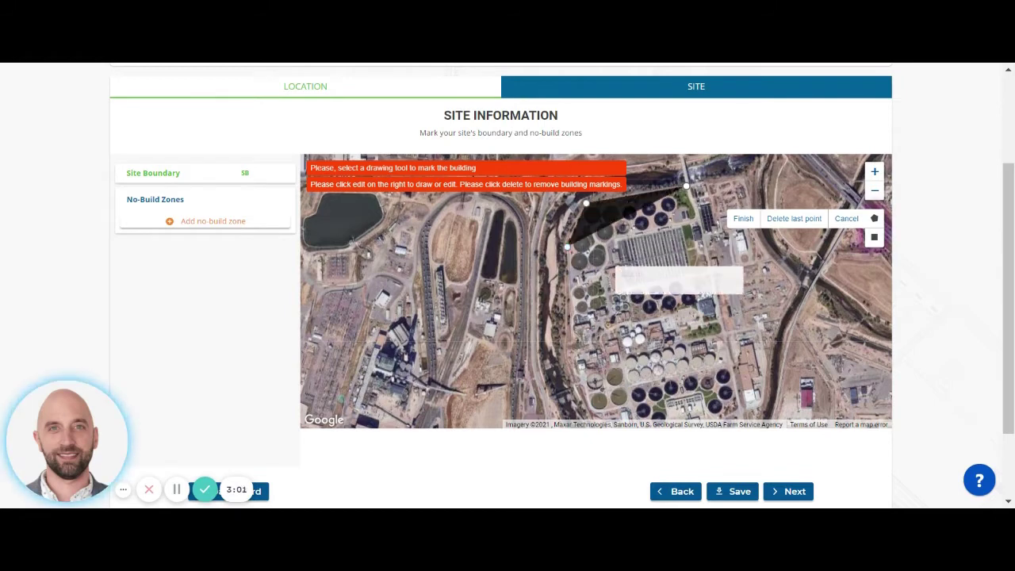
{"action": "left_click", "coordinate": [571, 332]}
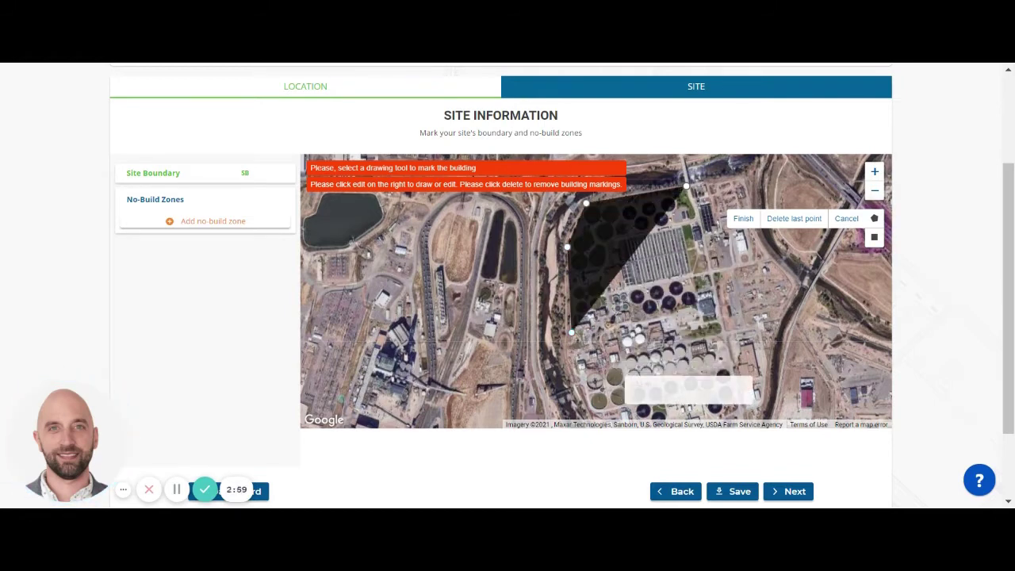
{"action": "left_click", "coordinate": [579, 384]}
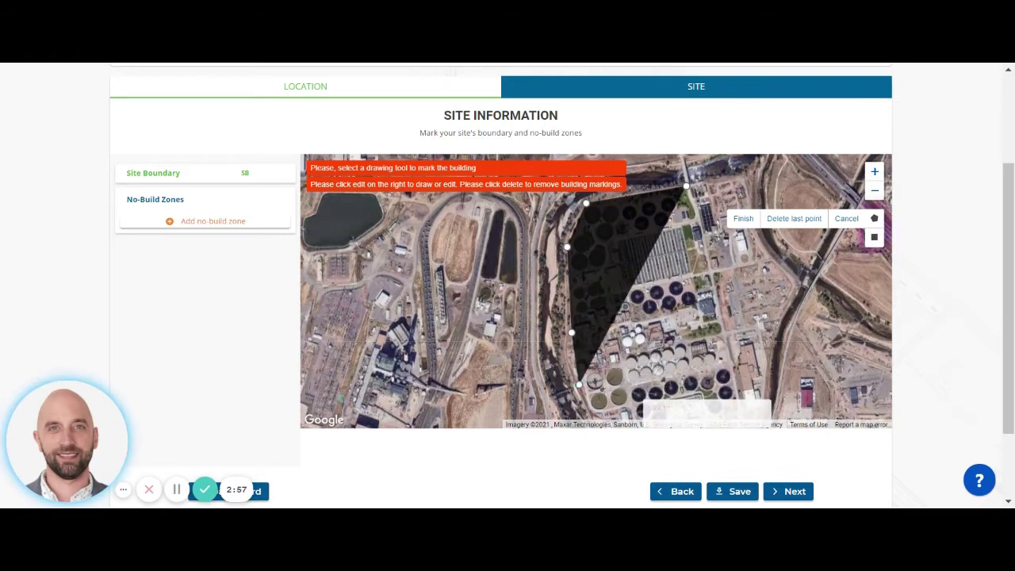
{"action": "scroll", "coordinate": [797, 361], "scroll_direction": "down", "scroll_amount": 1}
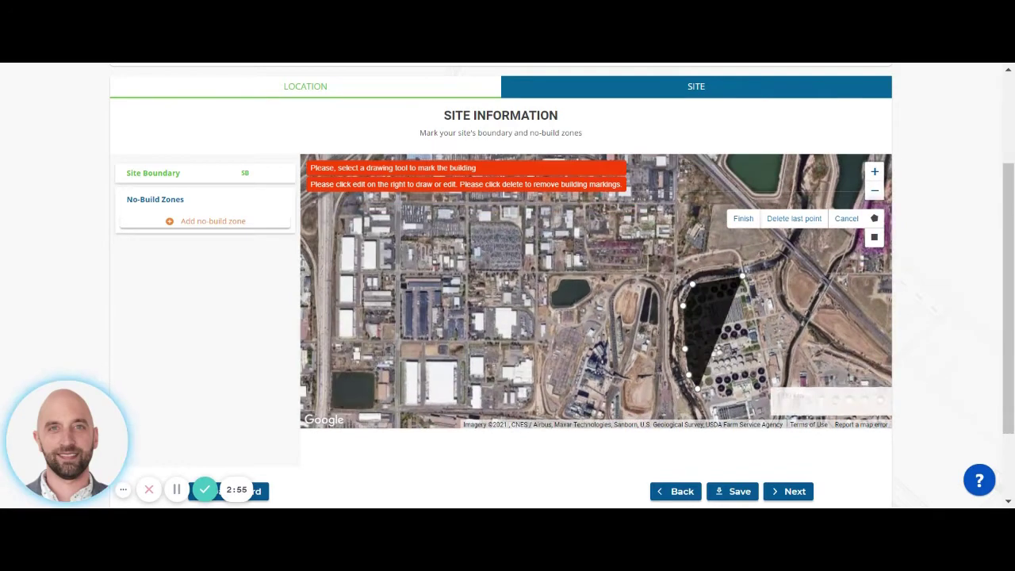
{"action": "left_click", "coordinate": [715, 389]}
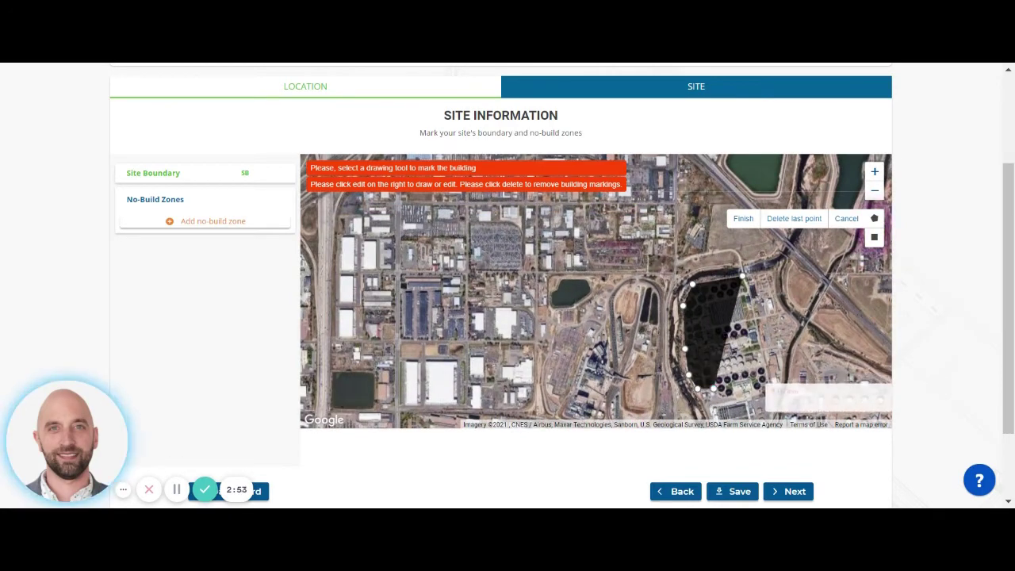
{"action": "left_click", "coordinate": [770, 391]}
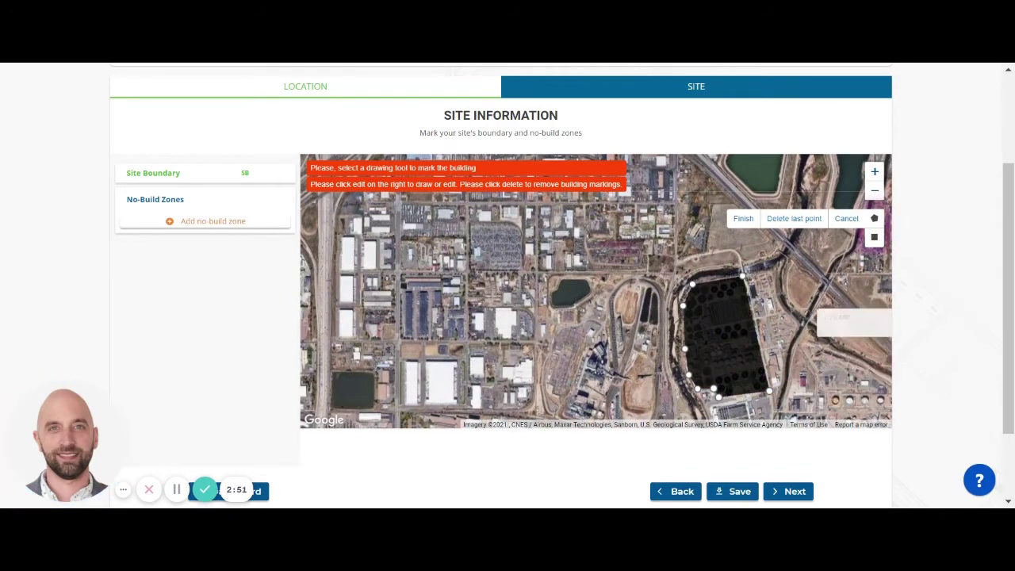
{"action": "left_click", "coordinate": [750, 219]}
Add a no-build zone and mark it with a circle over the round tank at the plant's northeast corner.
{"action": "scroll", "coordinate": [816, 343], "scroll_direction": "up", "scroll_amount": 2}
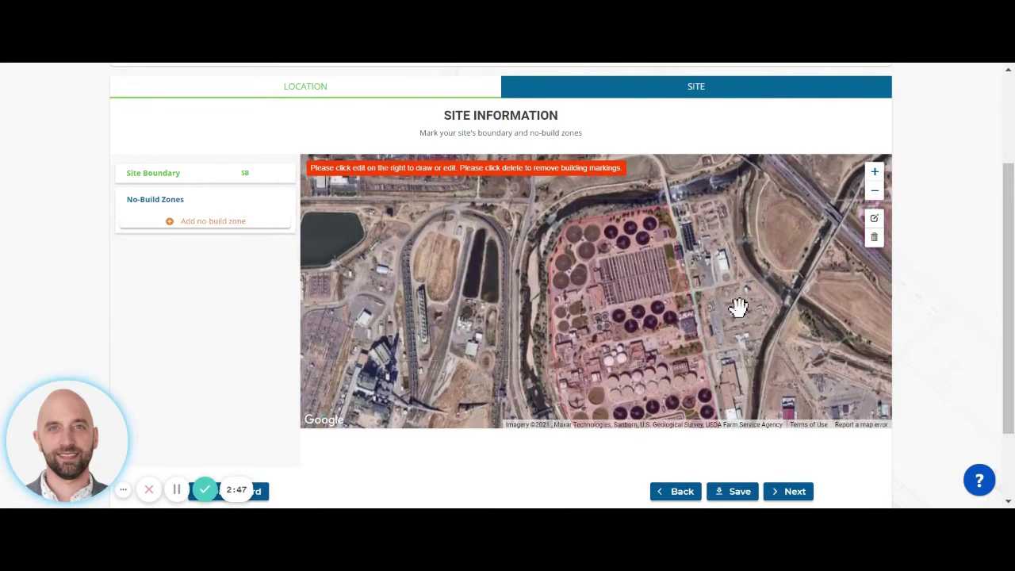
{"action": "left_click_drag", "start_coordinate": [736, 308], "coordinate": [741, 272]}
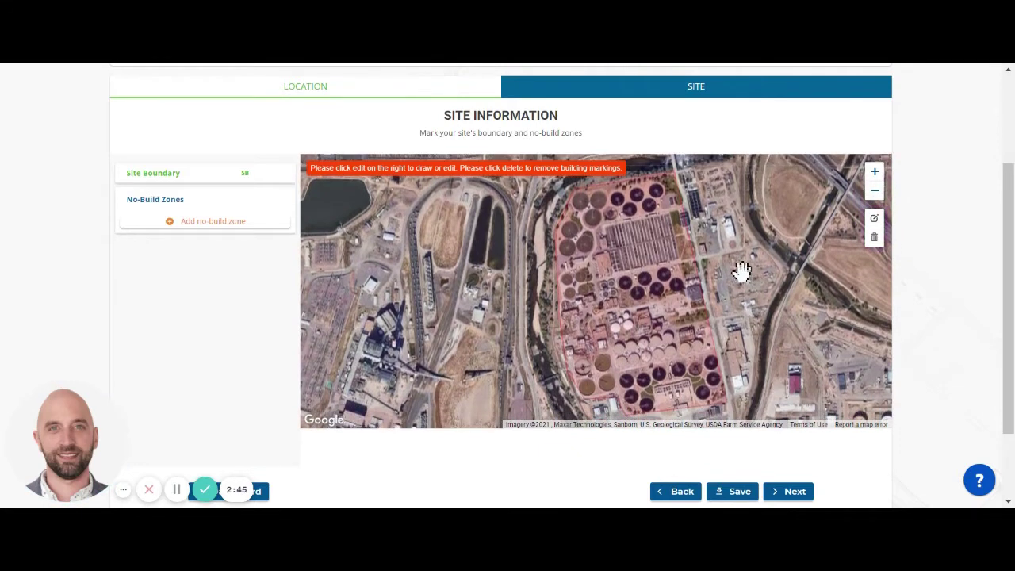
{"action": "left_click", "coordinate": [215, 226]}
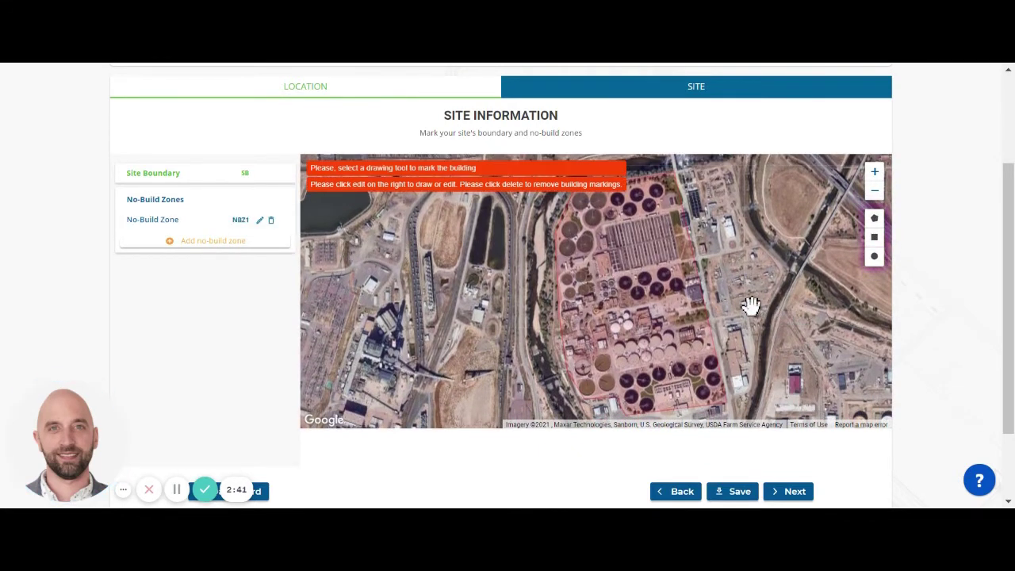
{"action": "scroll", "coordinate": [705, 290], "scroll_direction": "up", "scroll_amount": 1}
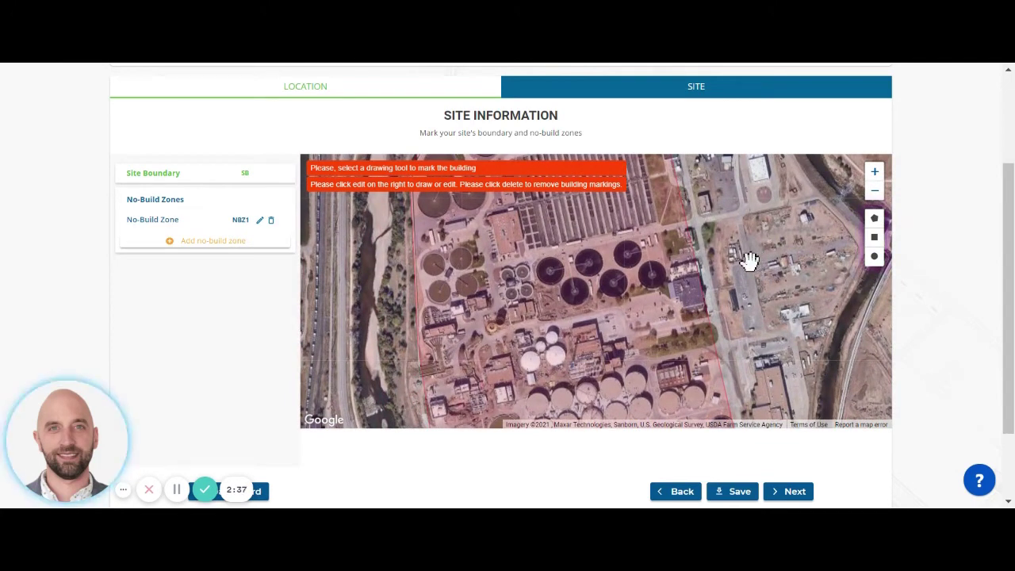
{"action": "left_click_drag", "start_coordinate": [737, 252], "coordinate": [781, 351]}
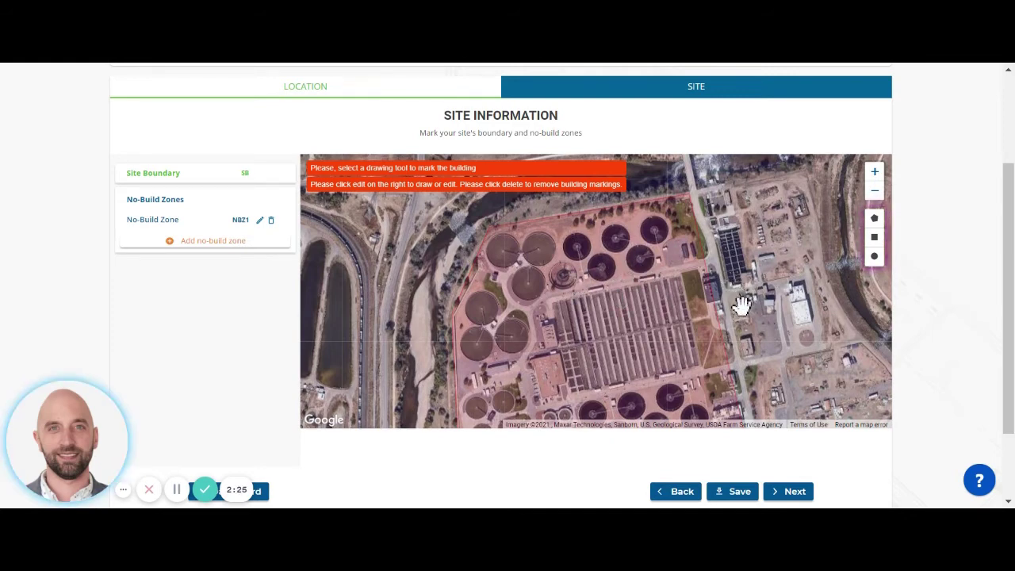
{"action": "left_click", "coordinate": [874, 256]}
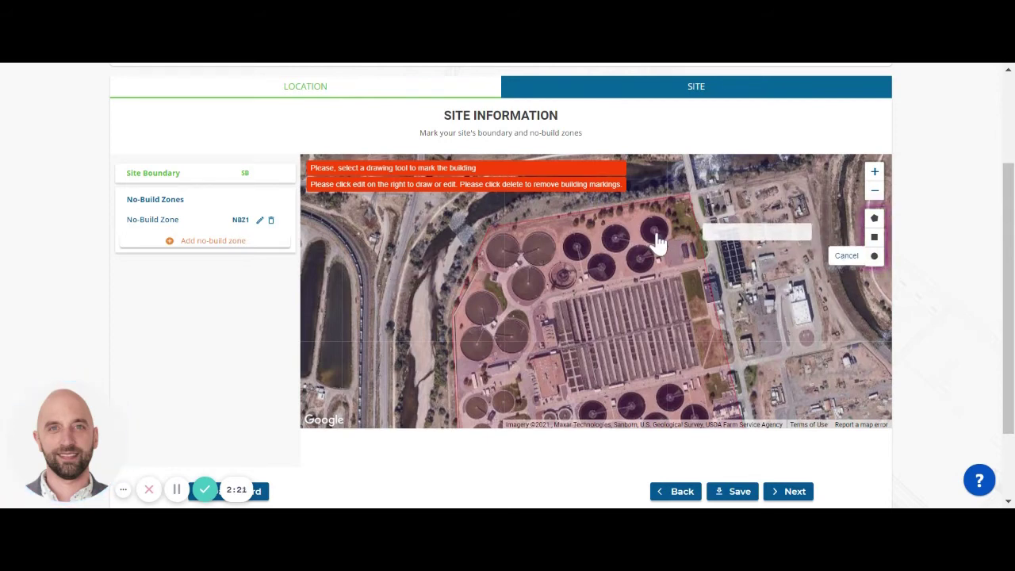
{"action": "left_click_drag", "start_coordinate": [655, 231], "coordinate": [666, 252]}
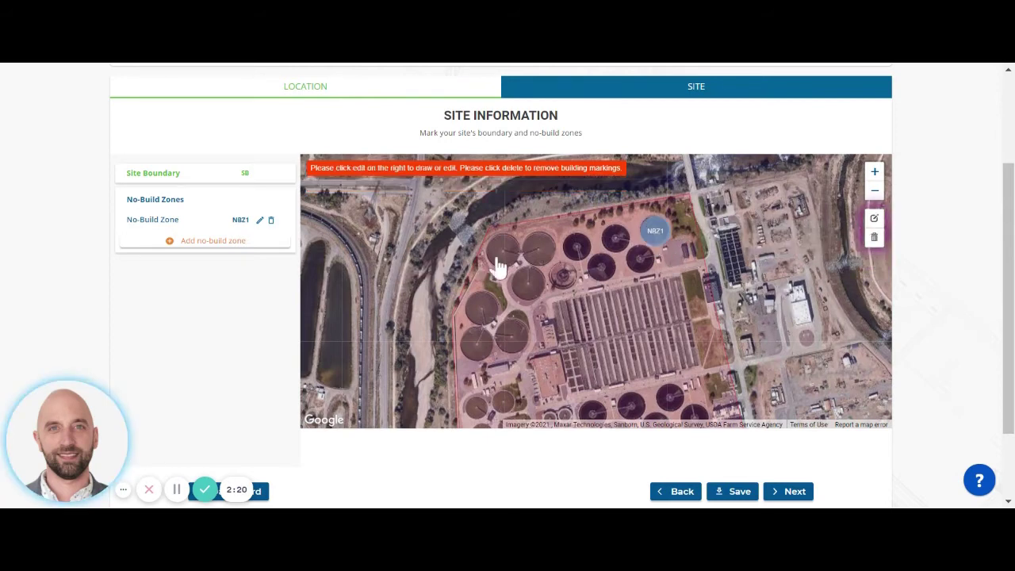
Add a second no-build zone and mark it with a circle over the round tank just southwest of the first zone.
{"action": "left_click", "coordinate": [212, 242]}
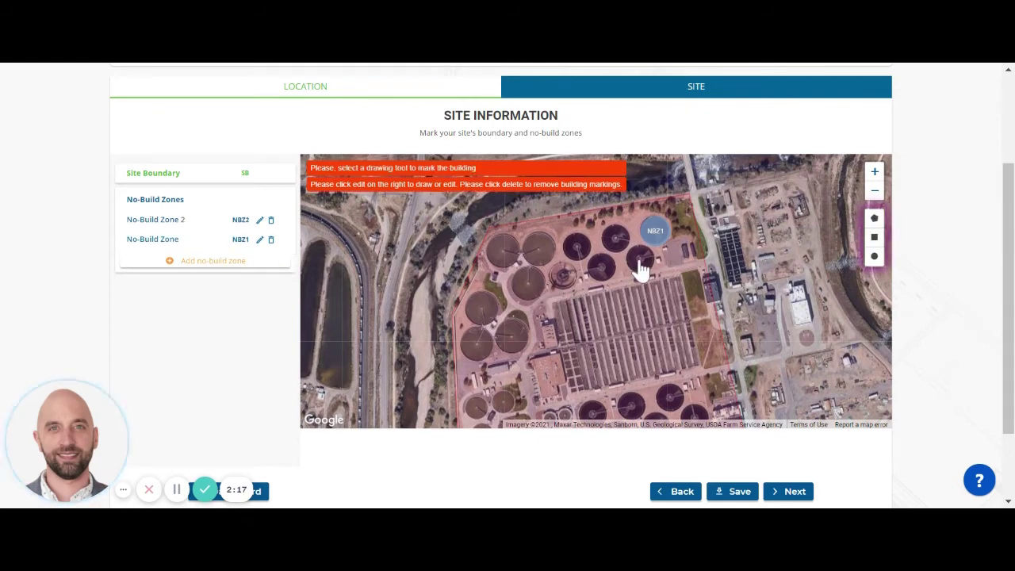
{"action": "left_click_drag", "start_coordinate": [637, 267], "coordinate": [643, 276]}
{"action": "left_click", "coordinate": [873, 256]}
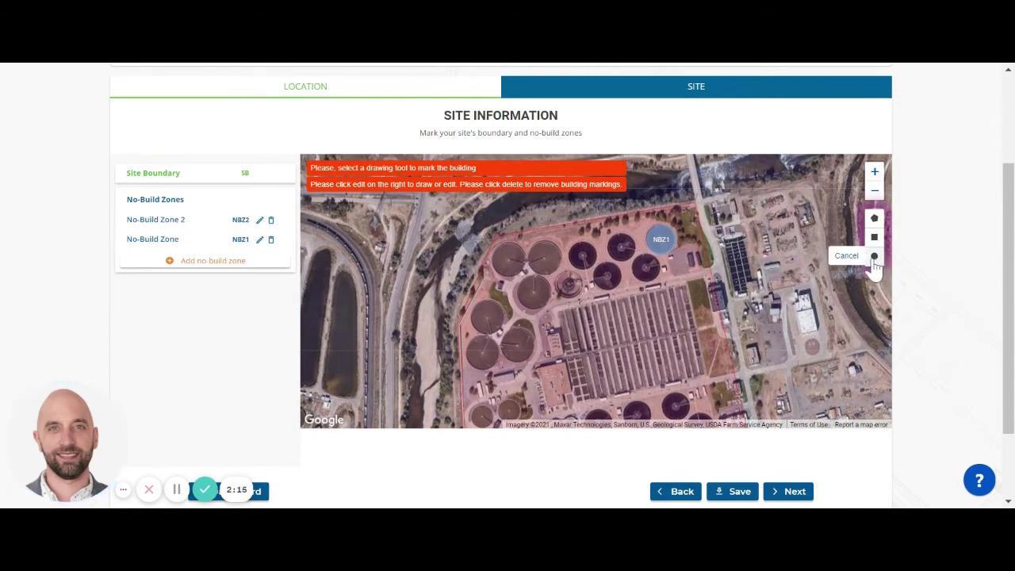
{"action": "left_click_drag", "start_coordinate": [647, 271], "coordinate": [657, 281]}
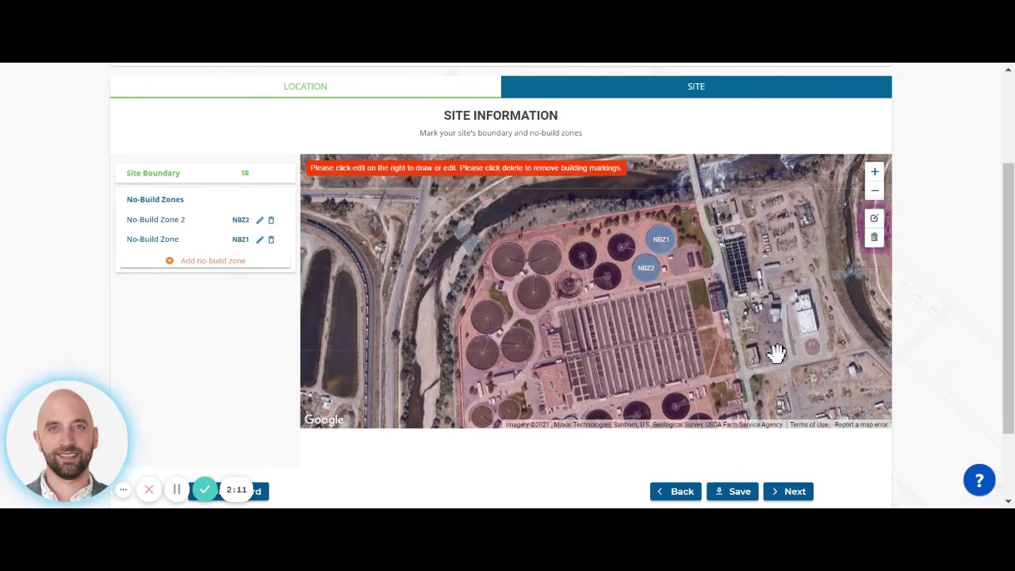
Check the marked site and its no-build zones across the whole plant, and continue to the flow data.
{"action": "left_click_drag", "start_coordinate": [772, 351], "coordinate": [766, 318]}
{"action": "mouse_move", "coordinate": [801, 352]}
{"action": "left_mouse_down"}
{"action": "mouse_move", "coordinate": [761, 302]}
{"action": "mouse_move", "coordinate": [775, 331]}
{"action": "left_mouse_up"}
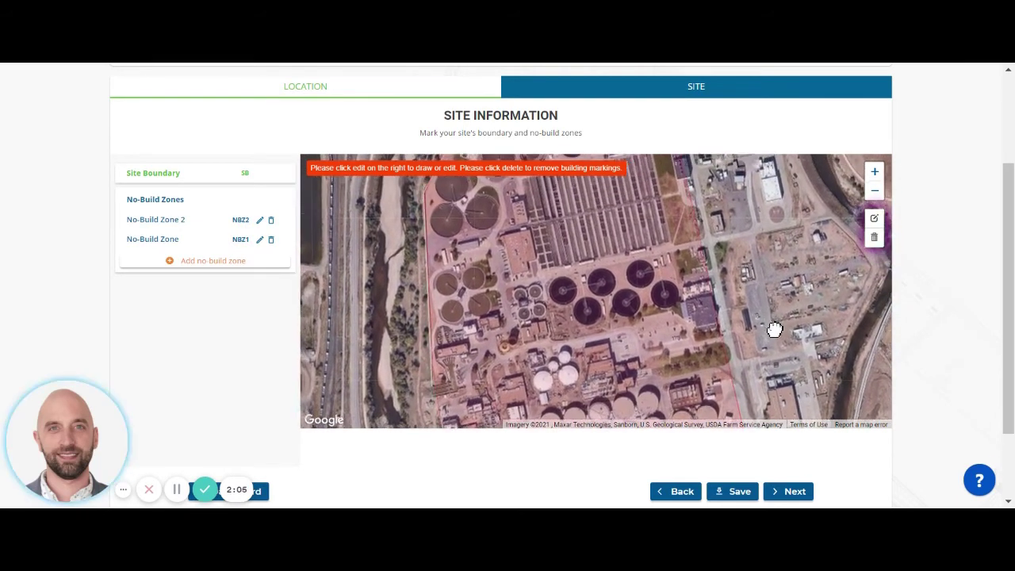
{"action": "left_click_drag", "start_coordinate": [766, 281], "coordinate": [768, 349]}
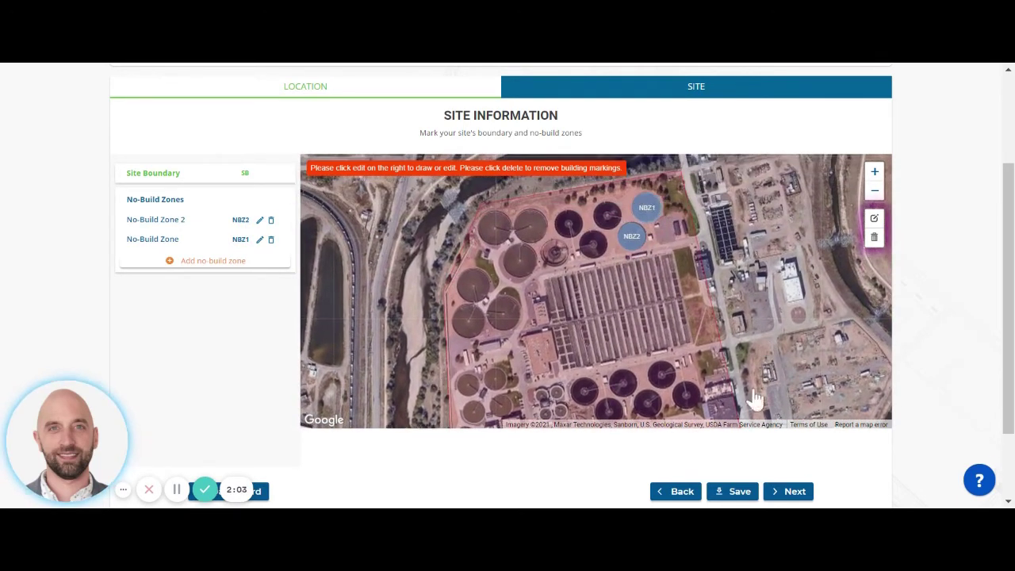
{"action": "left_click", "coordinate": [877, 194]}
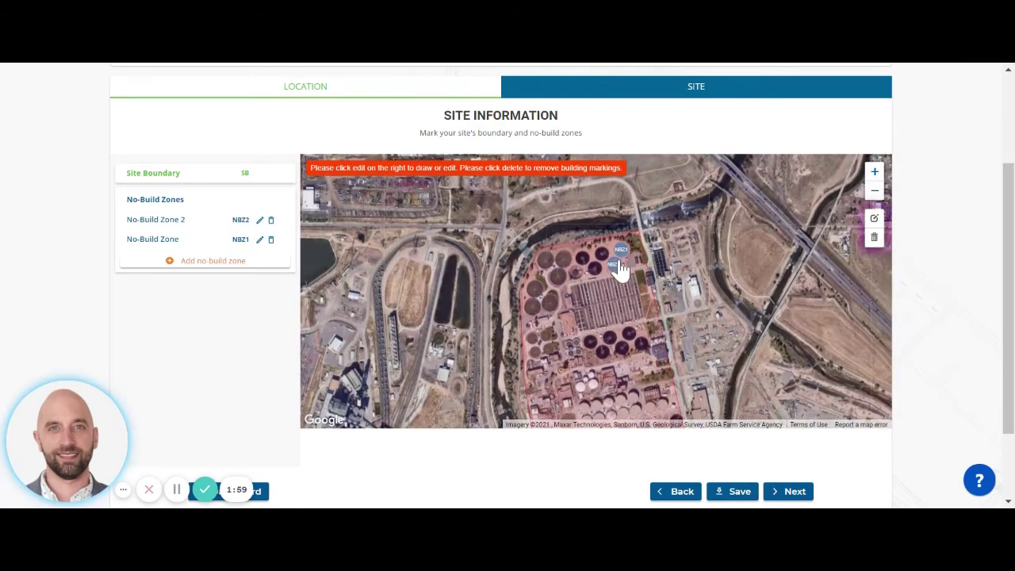
{"action": "left_click", "coordinate": [781, 492]}
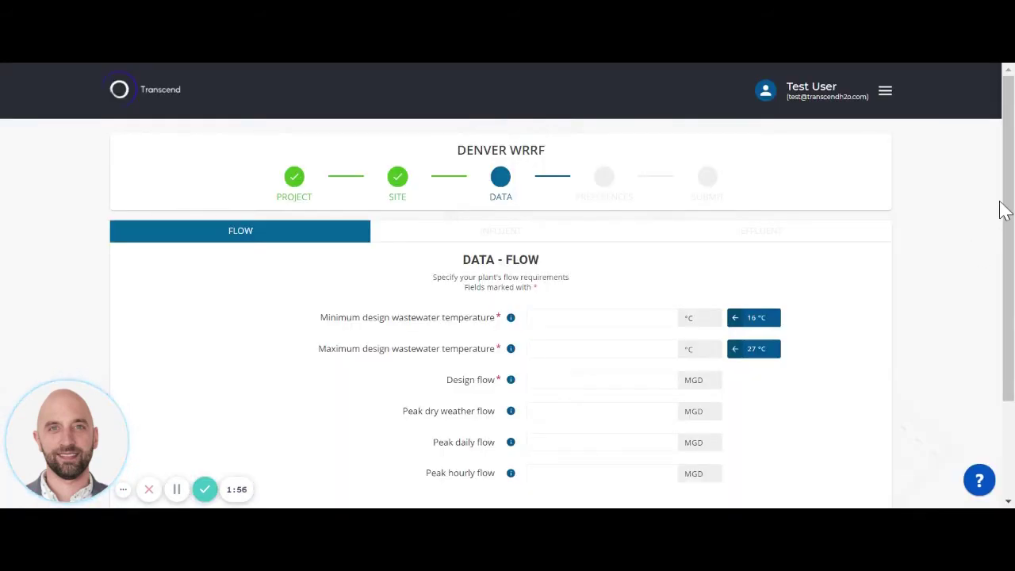
Adopt the suggested design wastewater temperatures of 16 °C minimum and 27 °C maximum.
{"action": "scroll", "coordinate": [1009, 222], "scroll_direction": "down", "scroll_amount": 1}
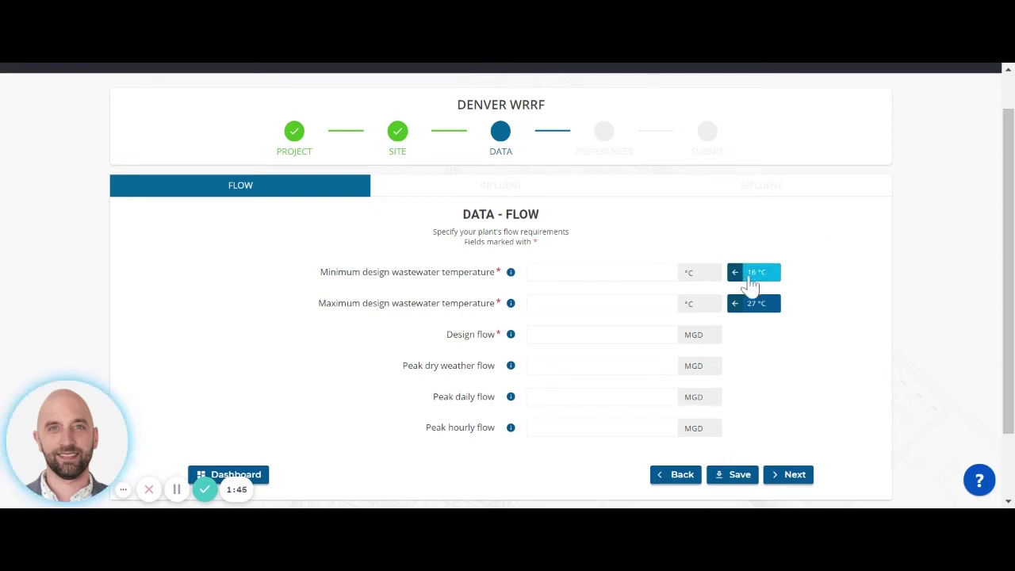
{"action": "scroll", "coordinate": [1005, 263], "scroll_direction": "down", "scroll_amount": 1}
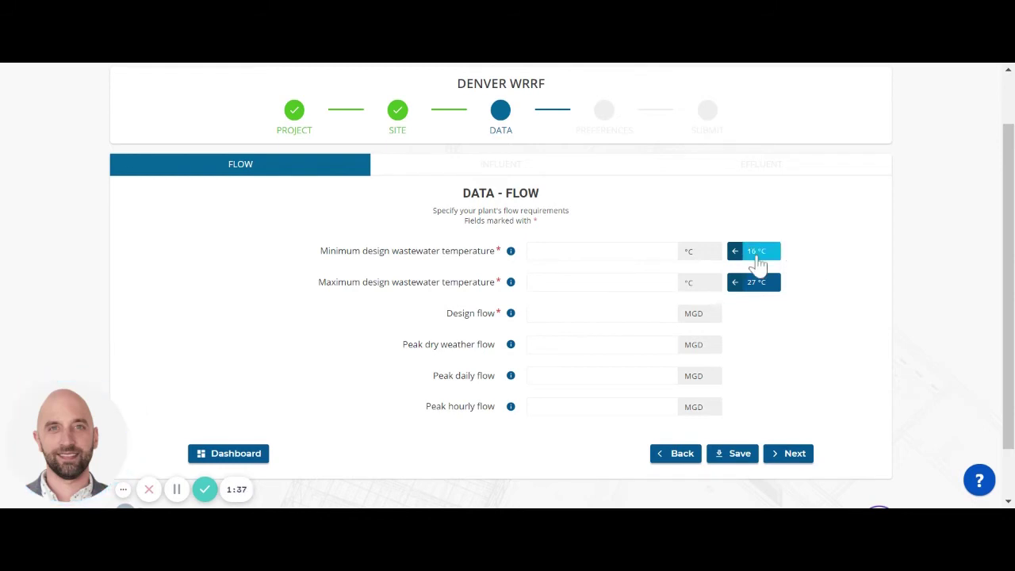
{"action": "left_click", "coordinate": [755, 251]}
{"action": "left_click", "coordinate": [763, 287]}
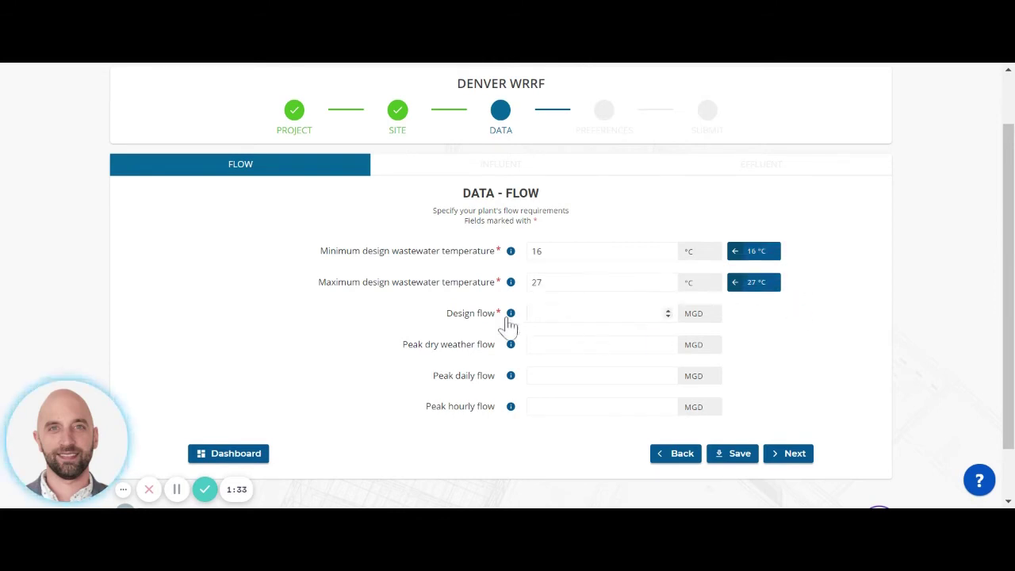
Set the design flow to 5 MGD and continue to the influent data.
{"action": "left_click", "coordinate": [501, 321]}
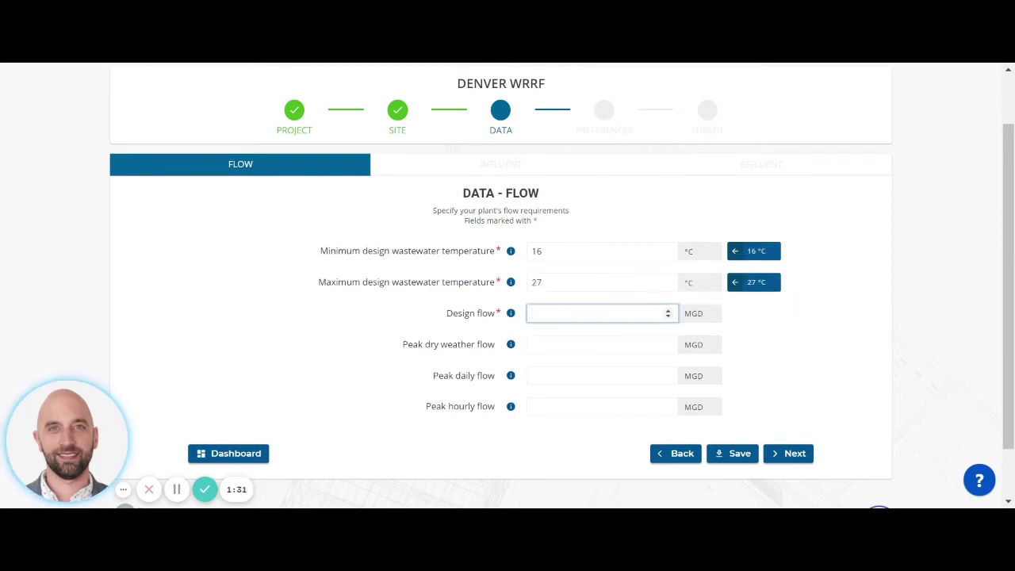
{"action": "type", "text": "5"}
{"action": "left_click", "coordinate": [852, 351]}
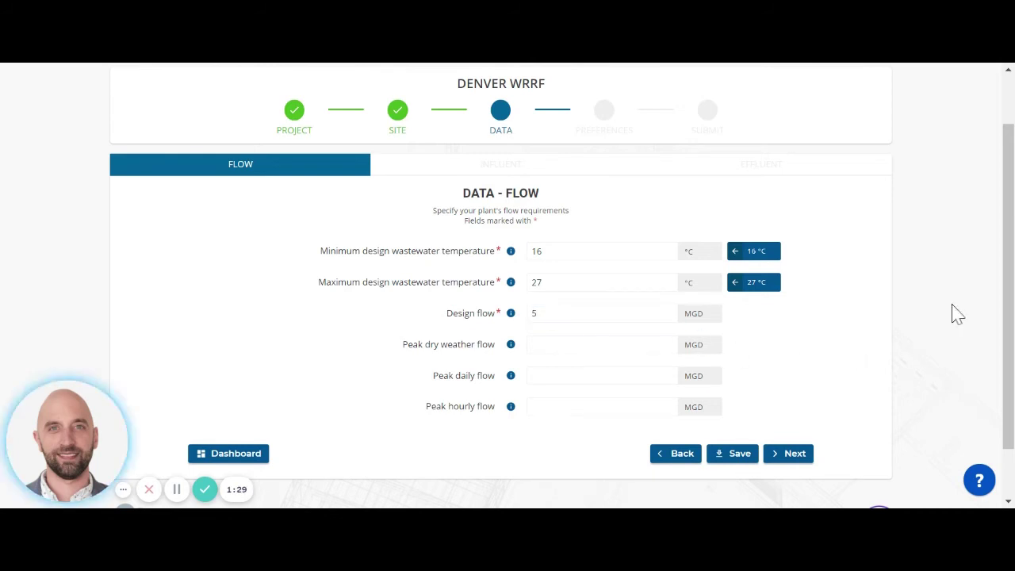
{"action": "left_click_drag", "start_coordinate": [1005, 306], "coordinate": [1008, 317]}
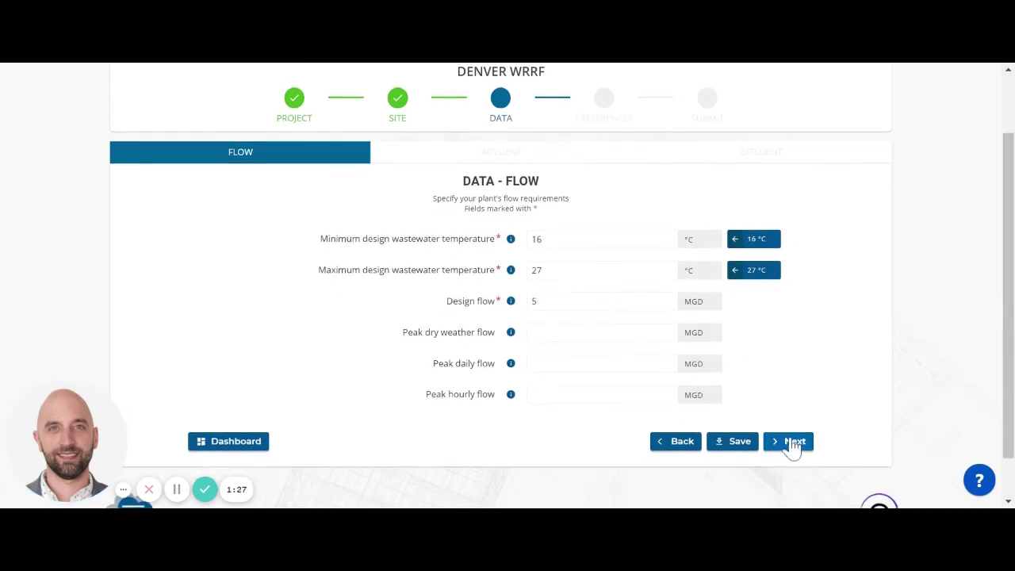
{"action": "left_click", "coordinate": [793, 442]}
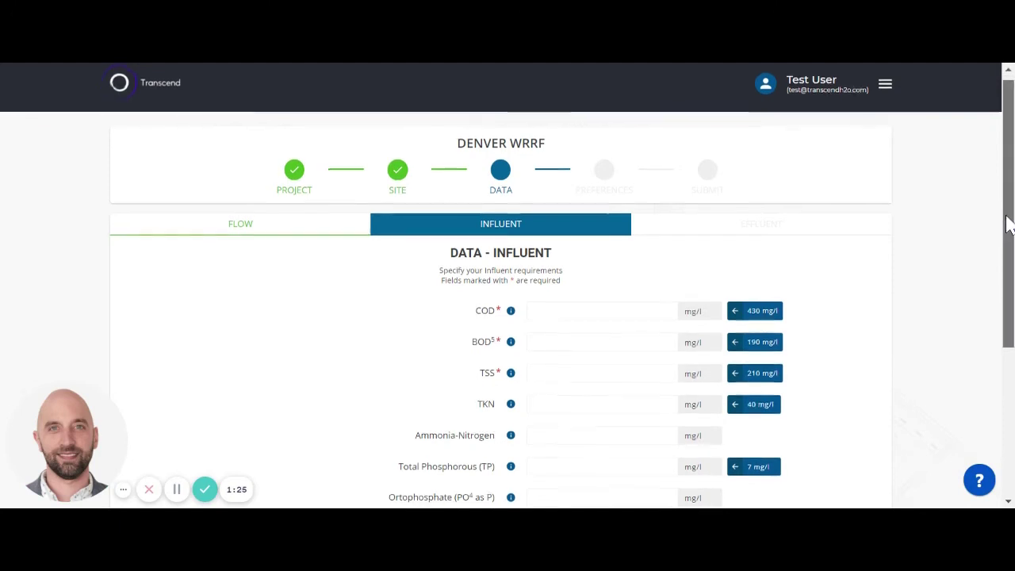
Adopt the suggested influent values of 430 mg/l COD, 190 mg/l BOD5, 210 mg/l TSS and 40 mg/l TKN, and continue to the effluent data.
{"action": "left_click_drag", "start_coordinate": [1007, 224], "coordinate": [1008, 316]}
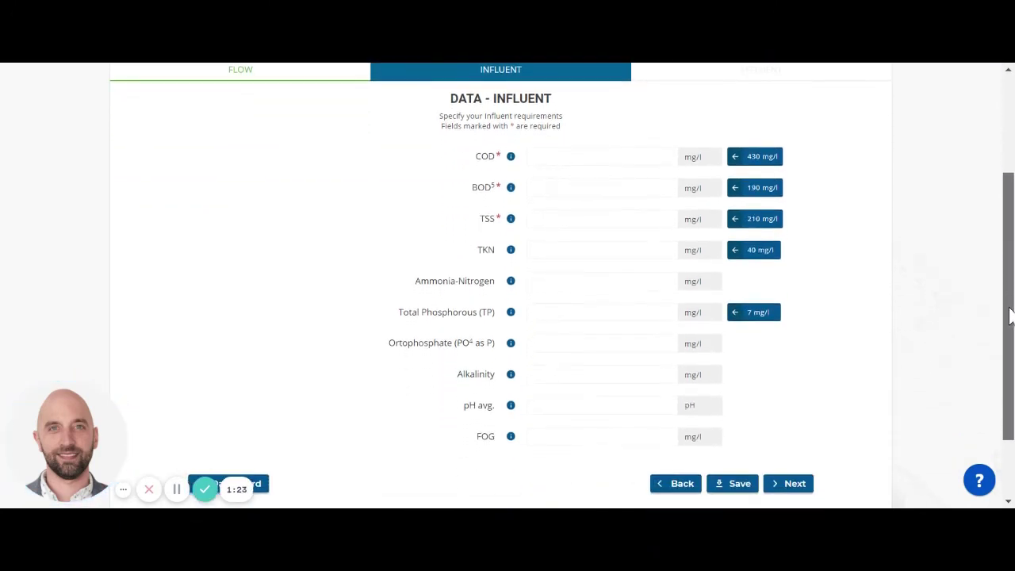
{"action": "left_click", "coordinate": [760, 161]}
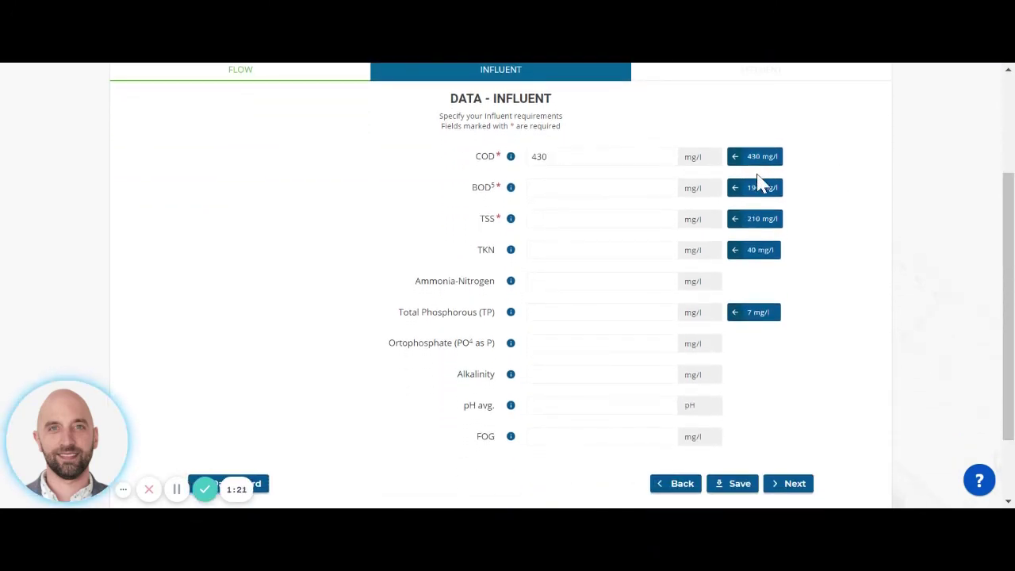
{"action": "left_click", "coordinate": [758, 191]}
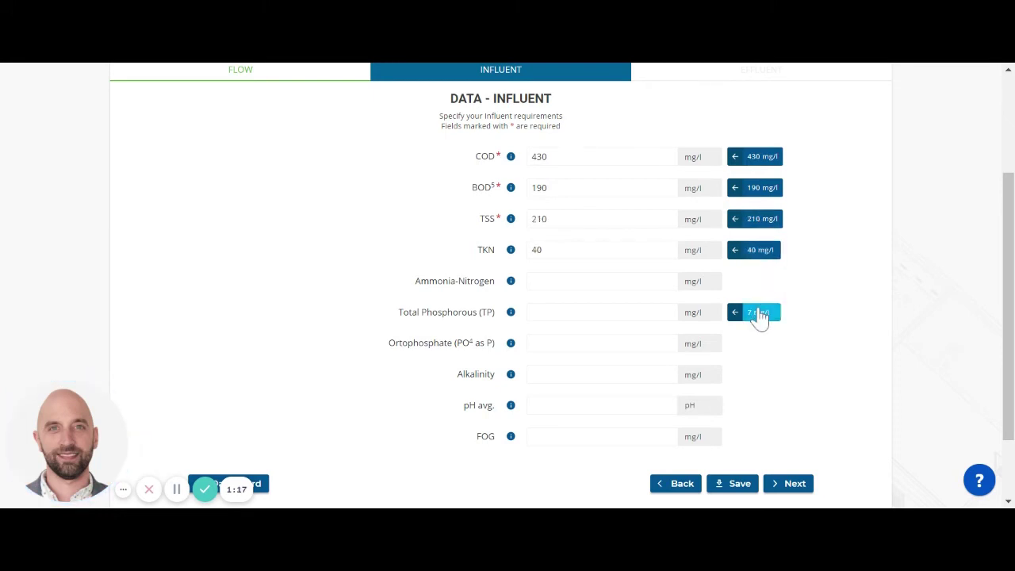
{"action": "left_click", "coordinate": [795, 484]}
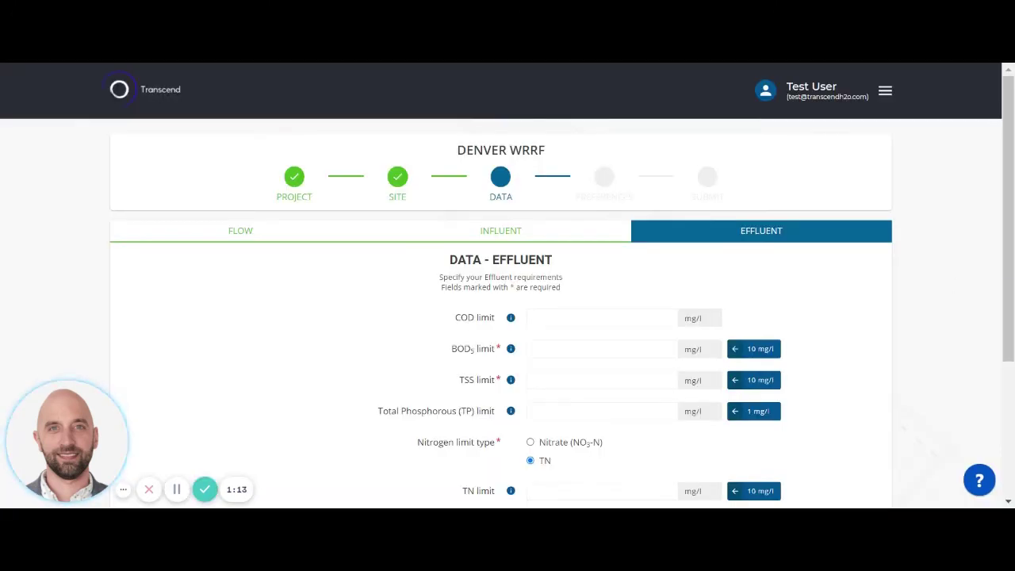
Set the effluent BOD5 and TSS limits to the suggested 10 mg/l each and continue to the project preferences.
{"action": "scroll", "coordinate": [991, 310], "scroll_direction": "down", "scroll_amount": 2}
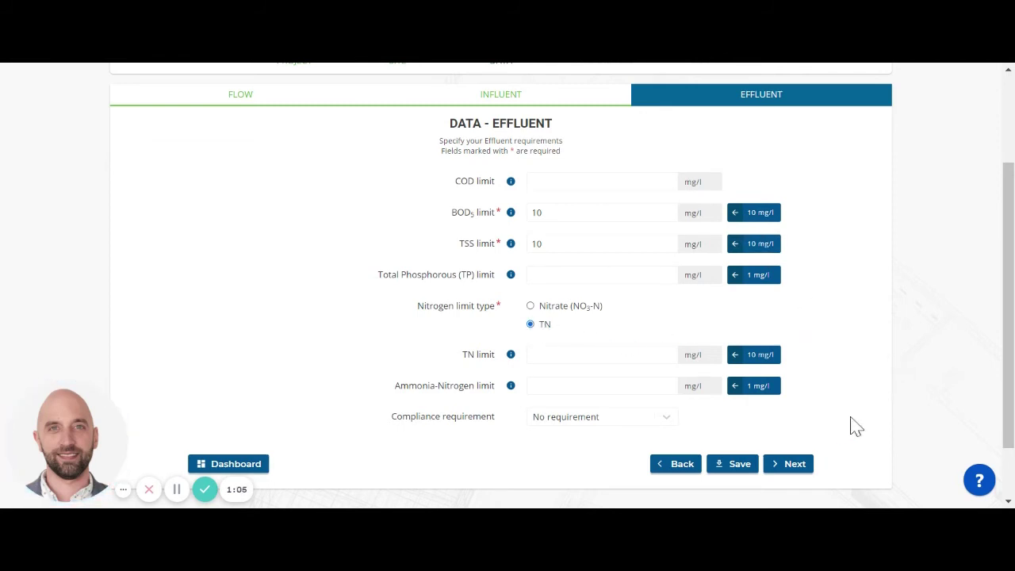
{"action": "left_click", "coordinate": [787, 464]}
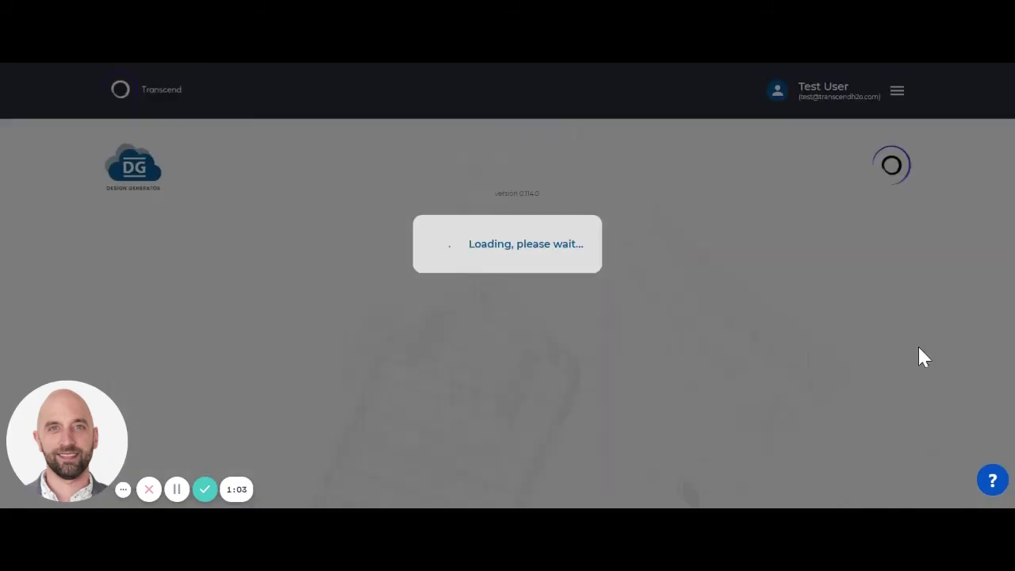
Review the general preferences and include a primary clarifier in the design.
{"action": "scroll", "coordinate": [1005, 211], "scroll_direction": "down", "scroll_amount": 1}
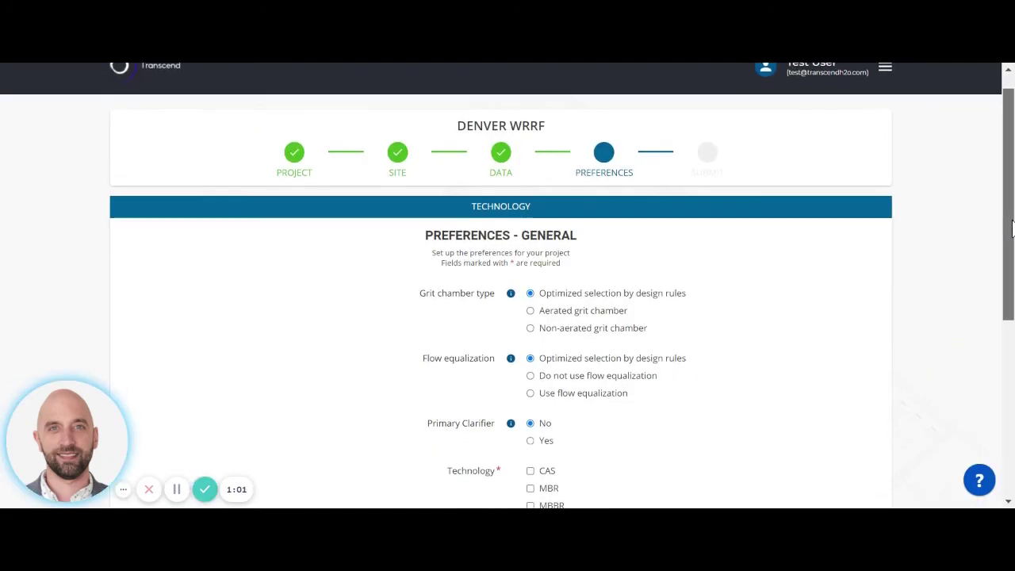
{"action": "scroll", "coordinate": [1004, 222], "scroll_direction": "down", "scroll_amount": 1}
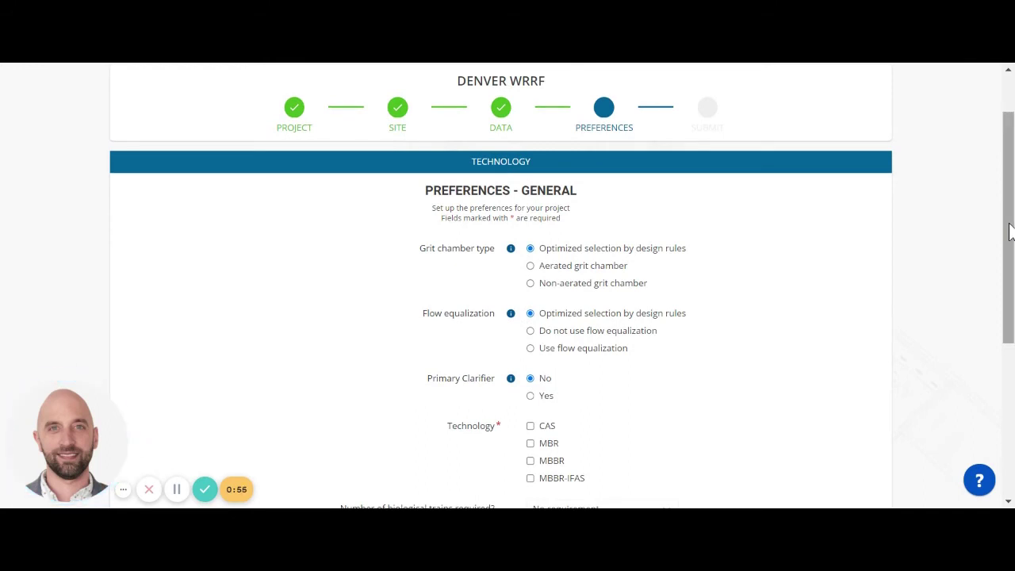
{"action": "scroll", "coordinate": [1008, 230], "scroll_direction": "down", "scroll_amount": 1}
{"action": "scroll", "coordinate": [1008, 230], "scroll_direction": "down", "scroll_amount": 1}
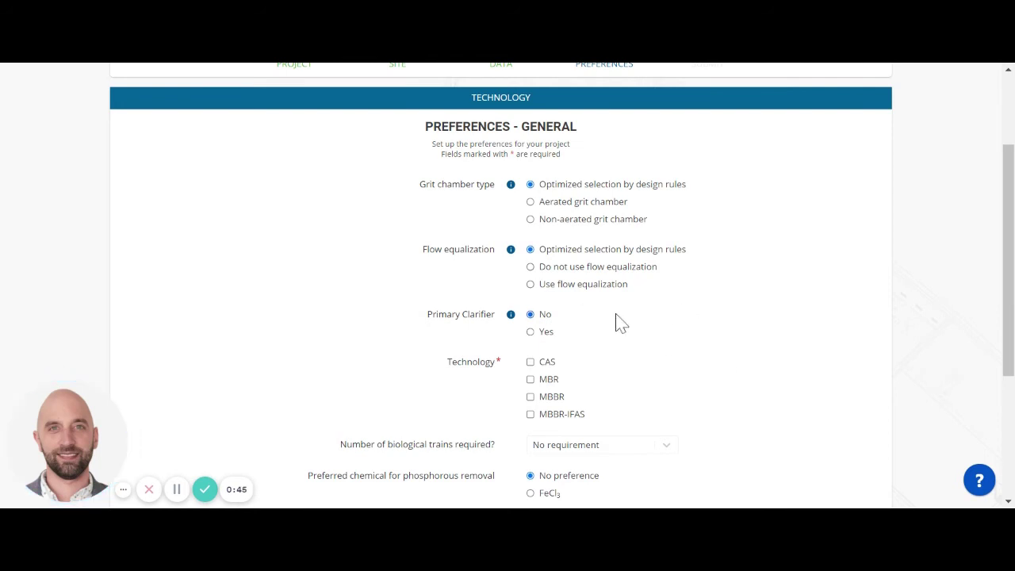
{"action": "left_click", "coordinate": [534, 334]}
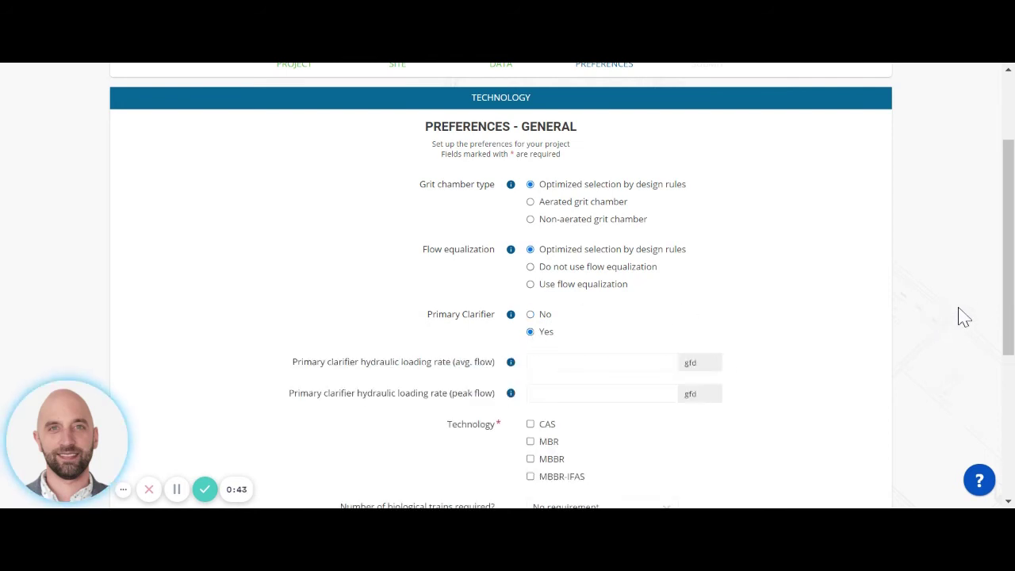
Choose MBR as the treatment technology and continue to its specific preferences.
{"action": "left_click_drag", "start_coordinate": [1008, 302], "coordinate": [1007, 339]}
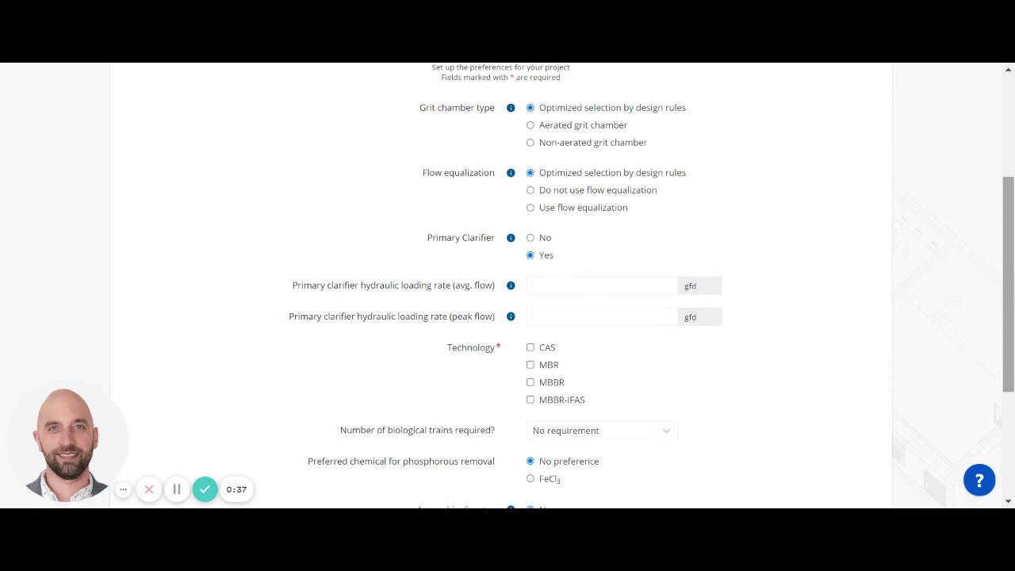
{"action": "left_click_drag", "start_coordinate": [1007, 294], "coordinate": [1011, 324]}
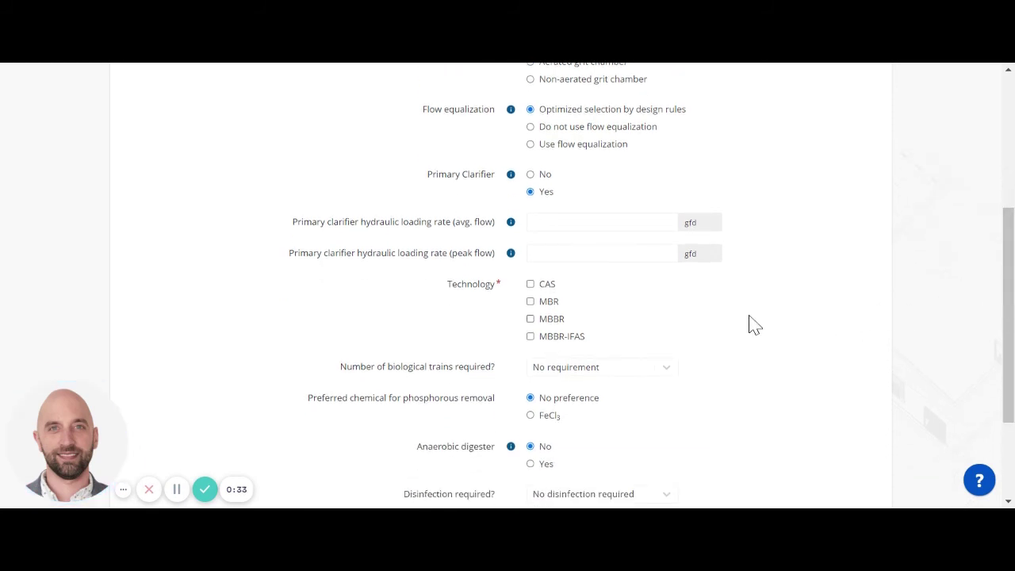
{"action": "left_click", "coordinate": [535, 306]}
{"action": "left_click_drag", "start_coordinate": [1007, 318], "coordinate": [1007, 357]}
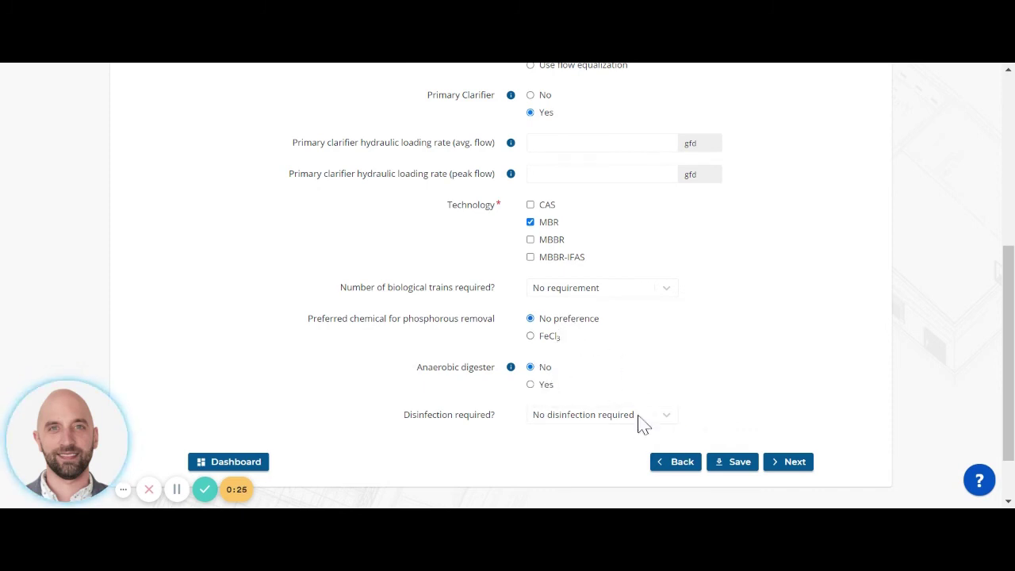
{"action": "left_click", "coordinate": [789, 468]}
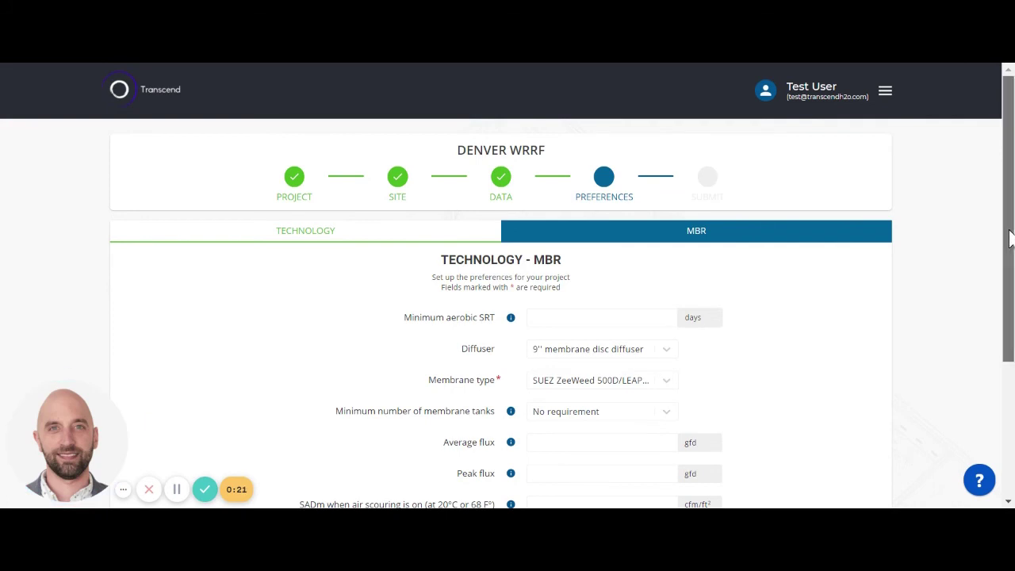
Look through the available membrane types, keep SUEZ ZeeWeed 500D/LEAPmbr, and proceed to the project summary.
{"action": "left_click_drag", "start_coordinate": [1008, 238], "coordinate": [1008, 335]}
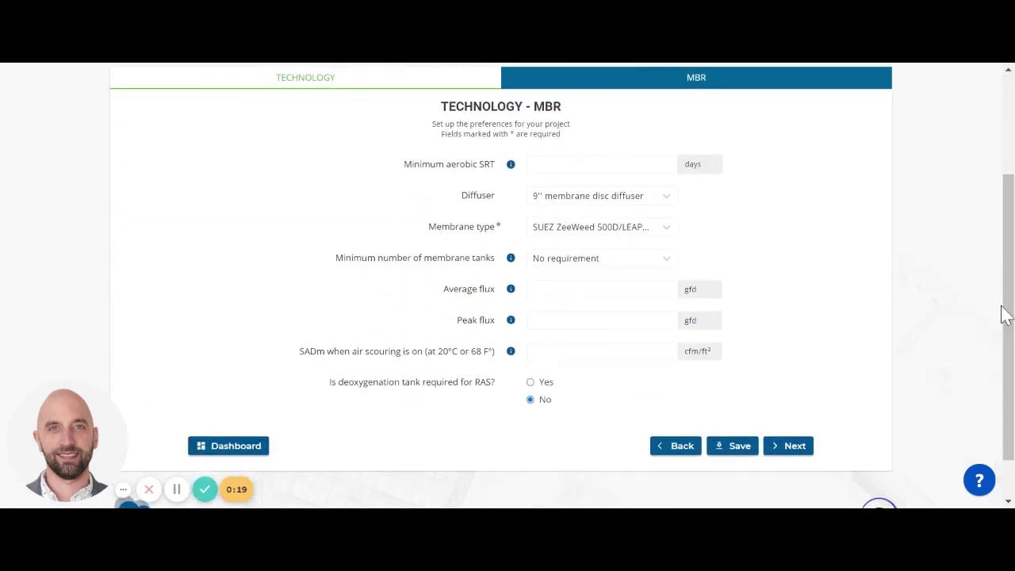
{"action": "left_click", "coordinate": [668, 230]}
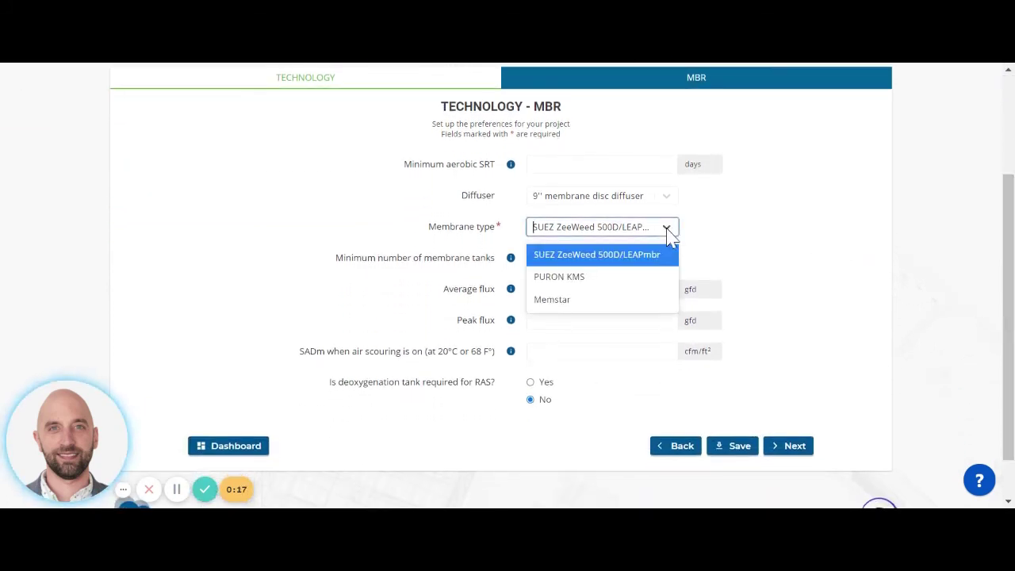
{"action": "left_click", "coordinate": [901, 267]}
{"action": "scroll", "coordinate": [932, 266], "scroll_direction": "down", "scroll_amount": 1}
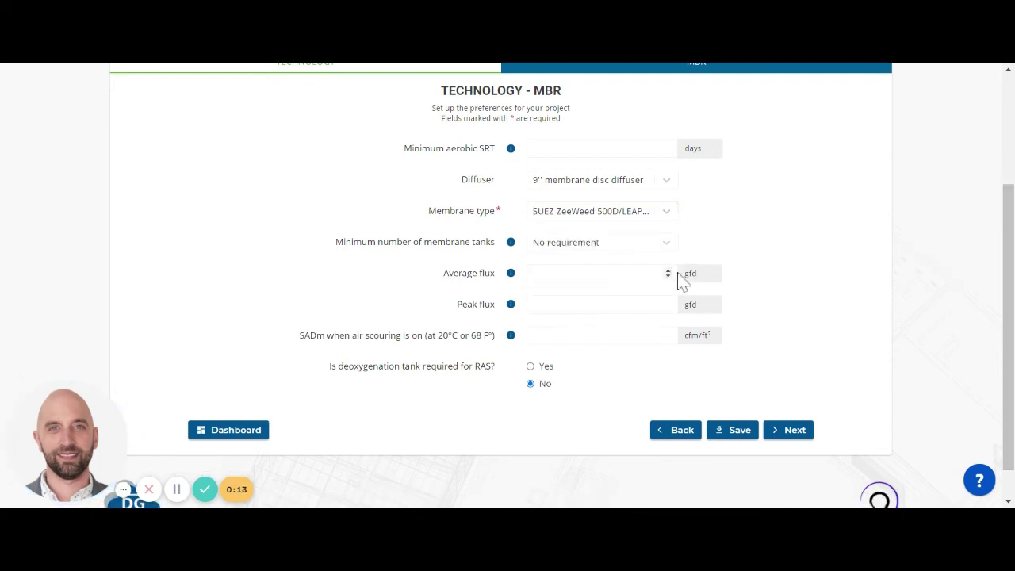
{"action": "left_click", "coordinate": [782, 434]}
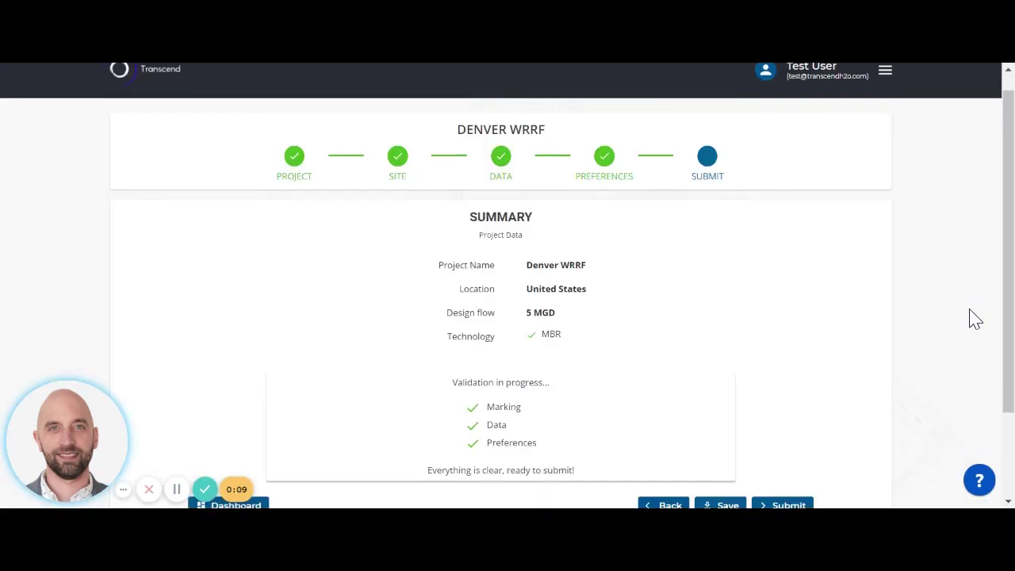
{"action": "scroll", "coordinate": [1006, 285], "scroll_direction": "up", "scroll_amount": 1}
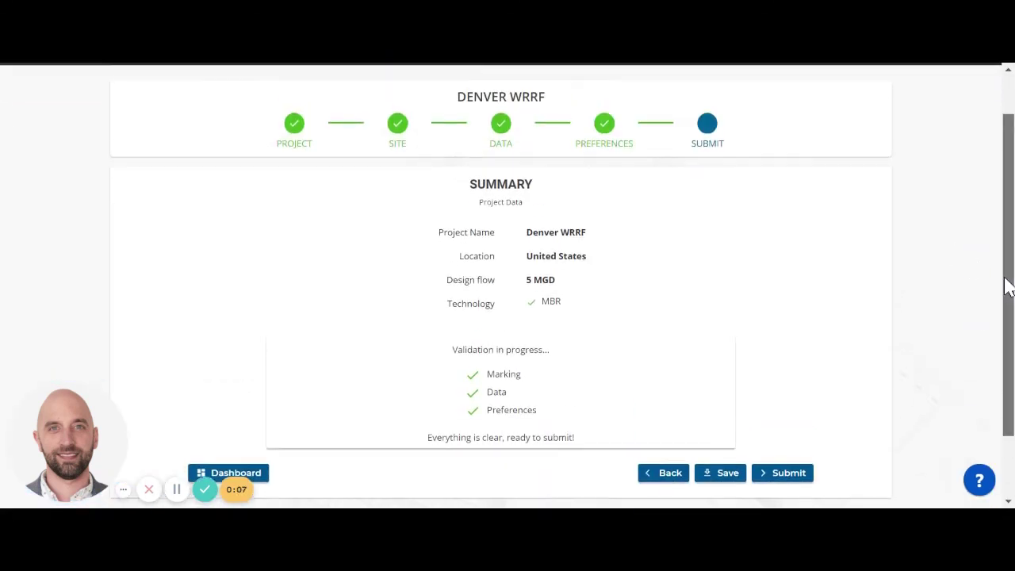